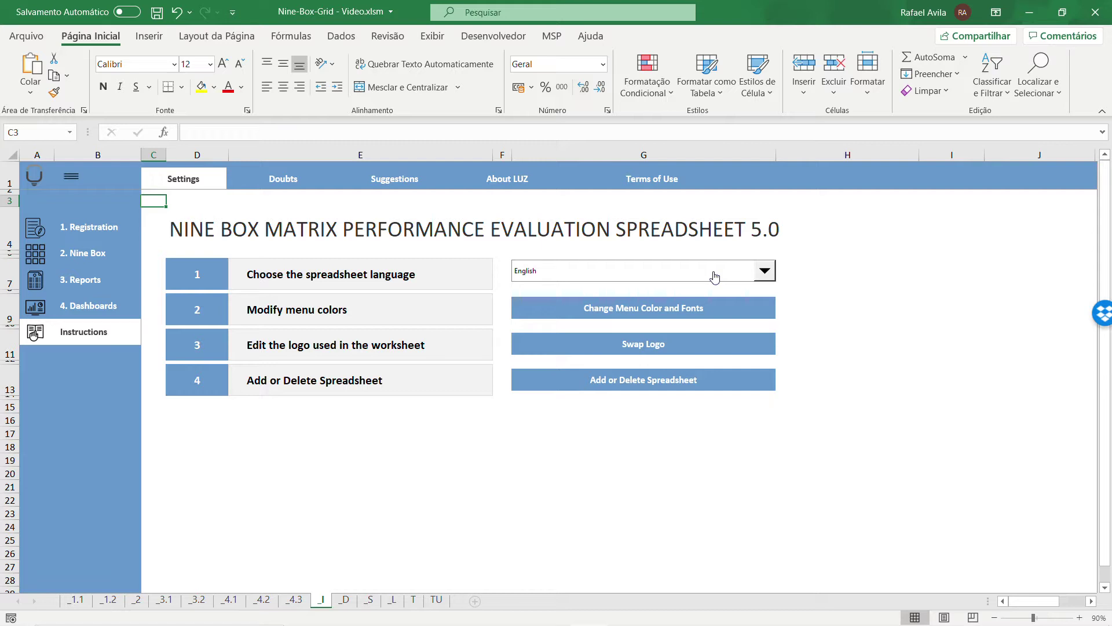
Keep English as the spreadsheet language and leave the menu colour unchanged
left_click(588, 277)
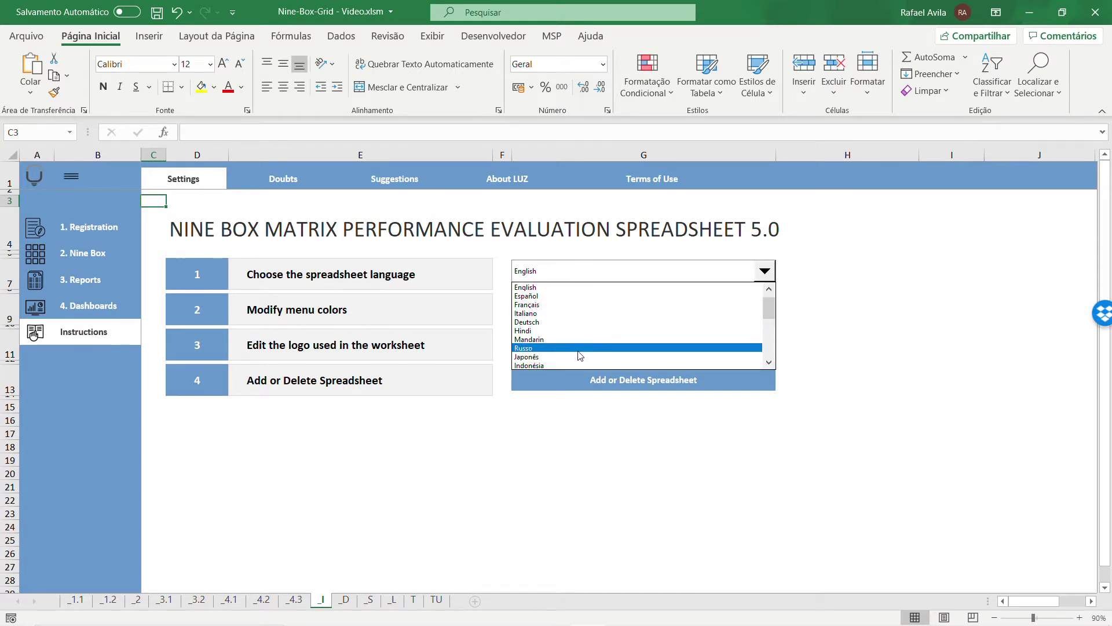
left_click(579, 288)
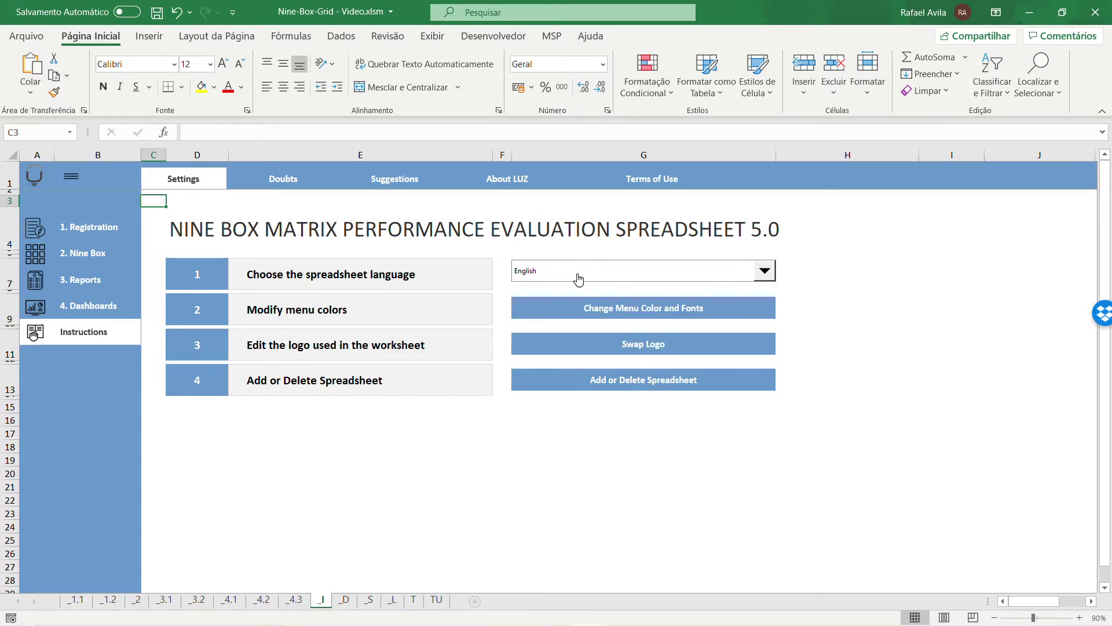
left_click(602, 311)
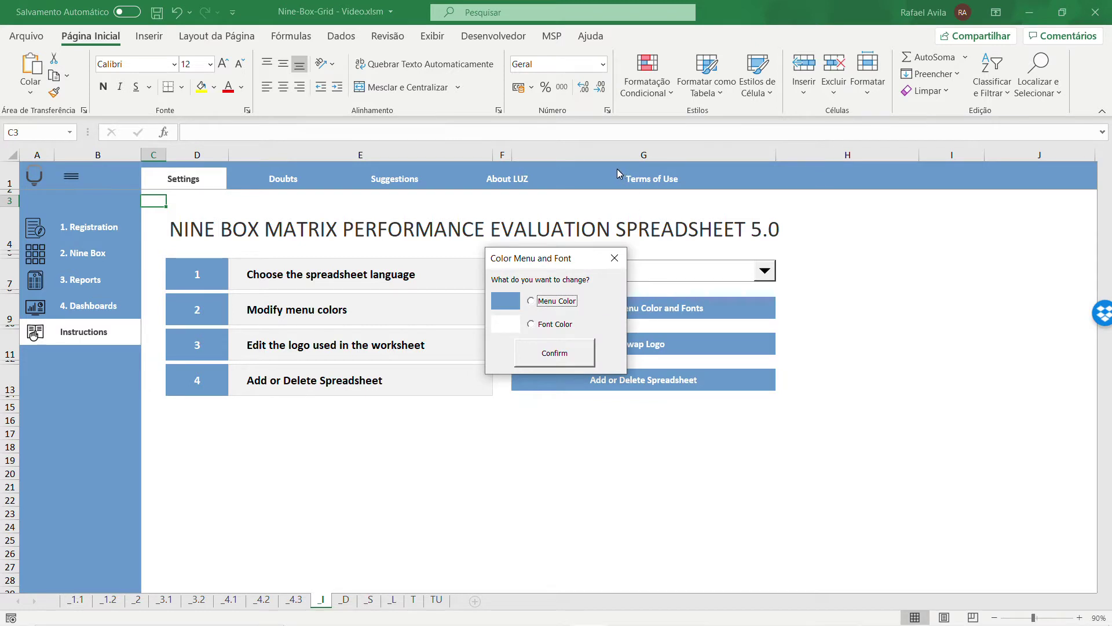
left_click(554, 302)
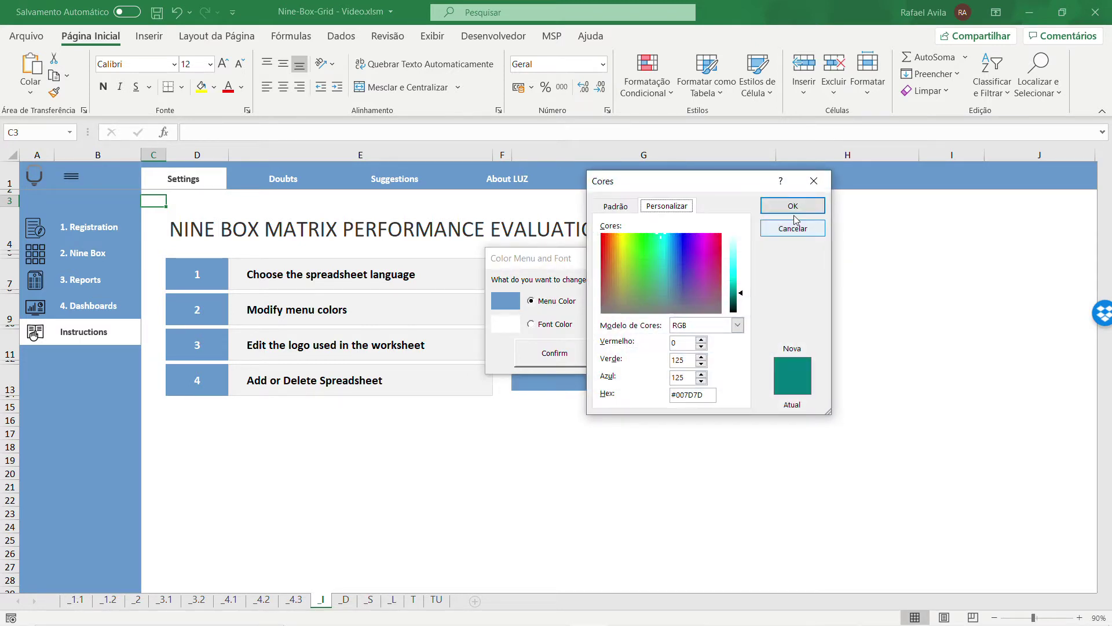
left_click(814, 181)
left_click(616, 258)
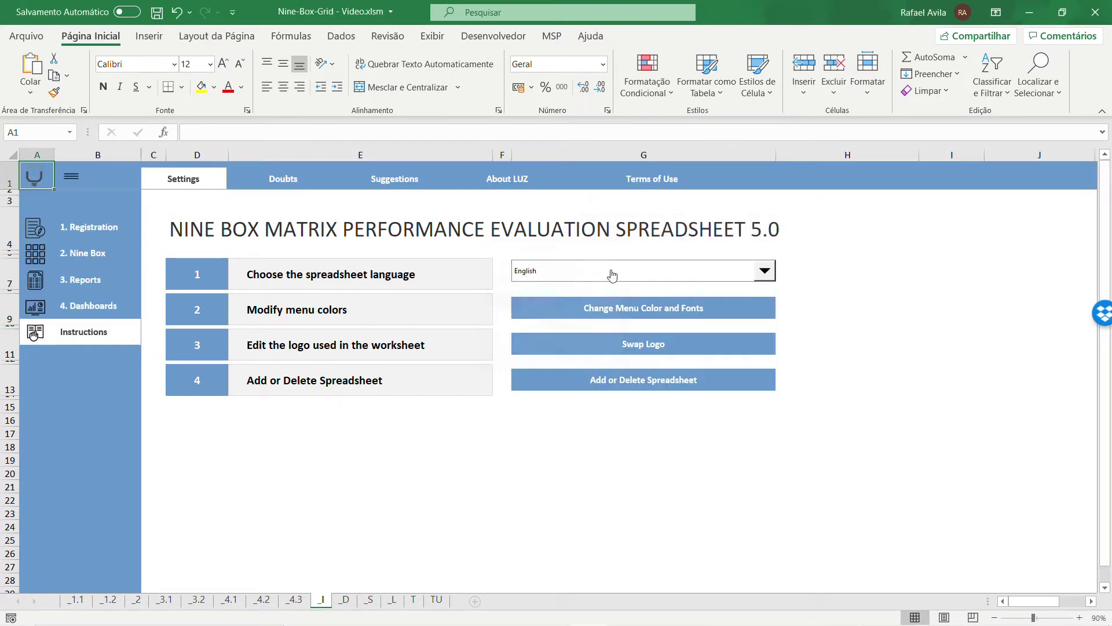
Cancel the logo swap and go to the Dashboards page
left_click(641, 354)
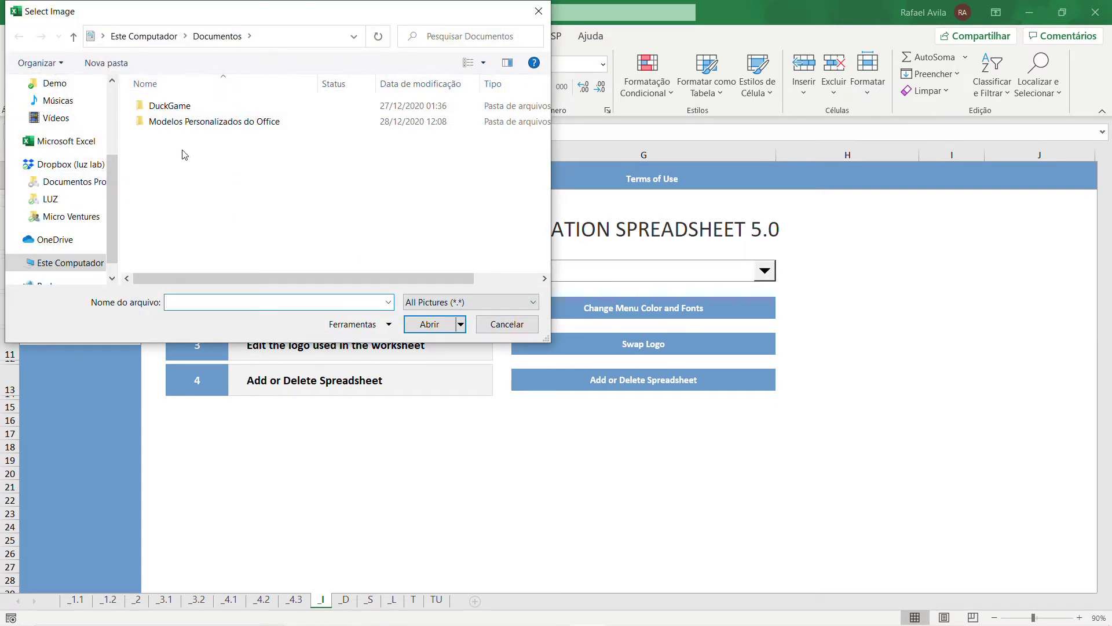
left_click(532, 325)
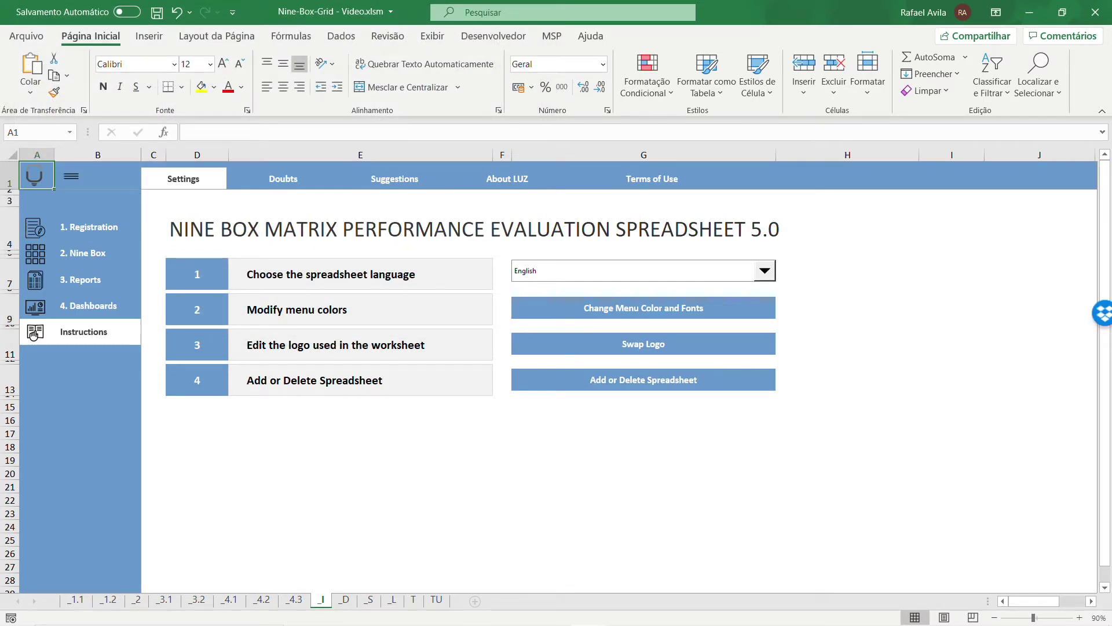
left_click(83, 303)
Move through the Reports and Nine Box pages, then return to Instructions
left_click(85, 281)
left_click(84, 256)
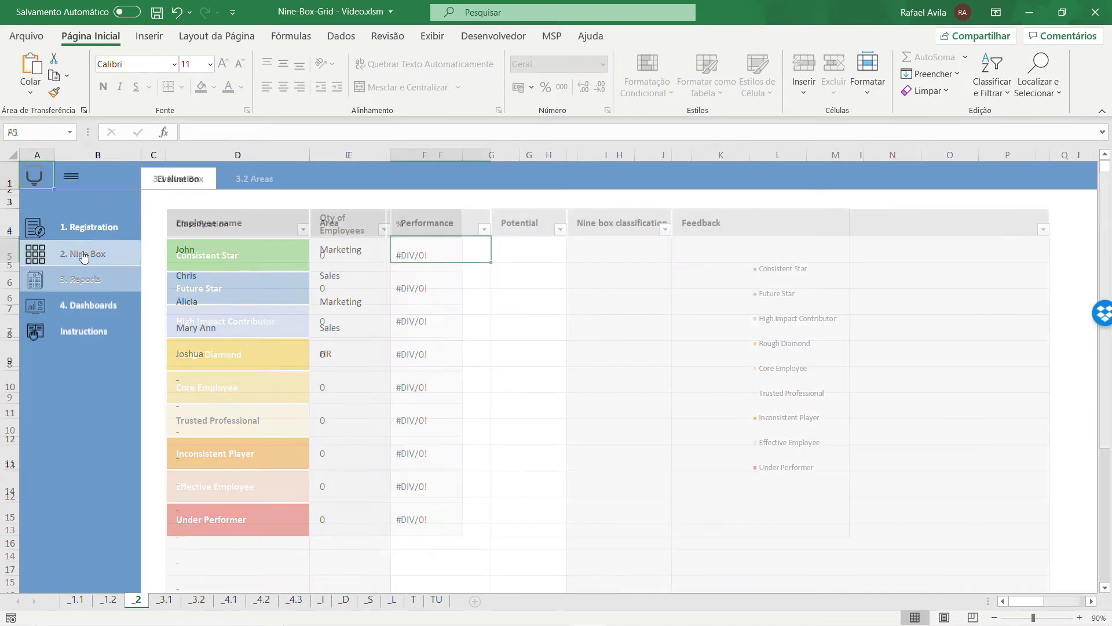
left_click(86, 332)
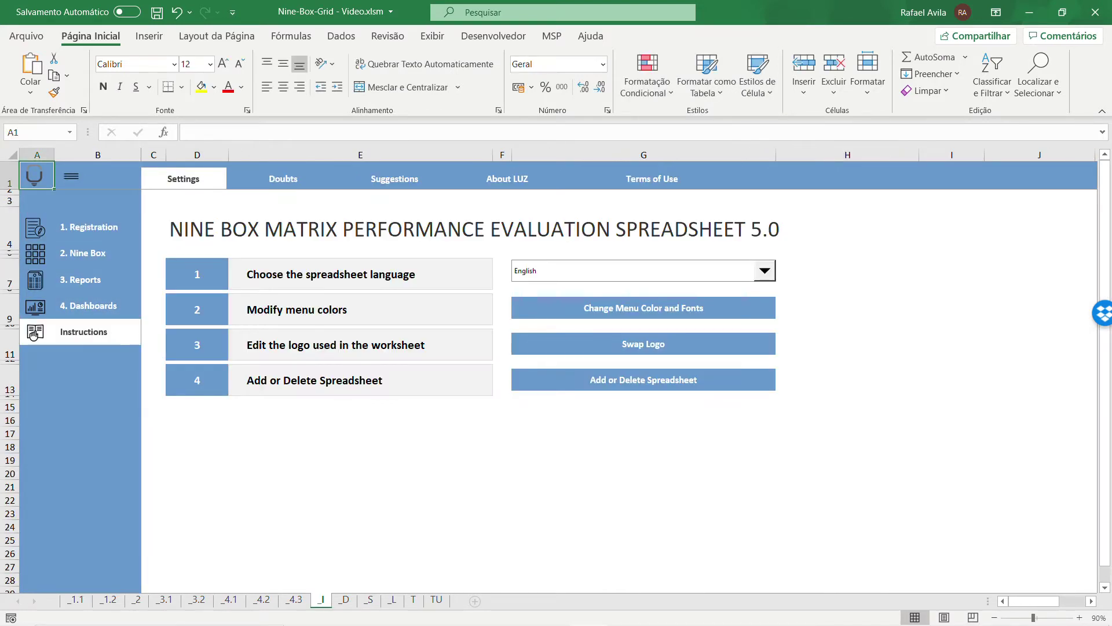
left_click(668, 390)
Open 1. Registration and inspect the first employee's Name, Area (Marketing), Office (Analyst) and Email cells
left_click(97, 235)
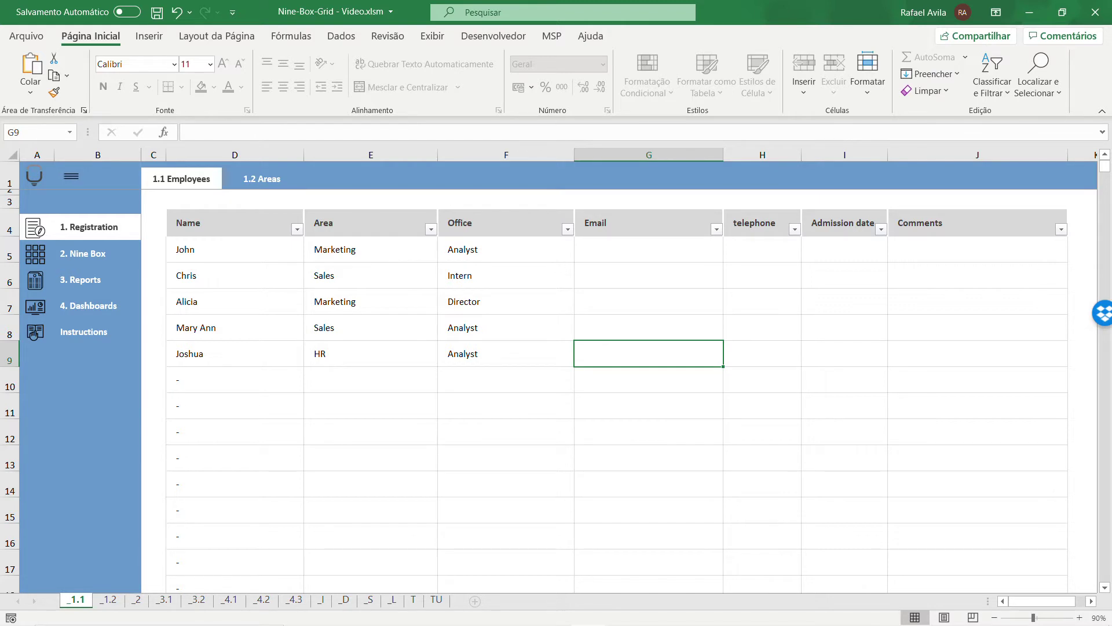
left_click(235, 249)
left_click(371, 249)
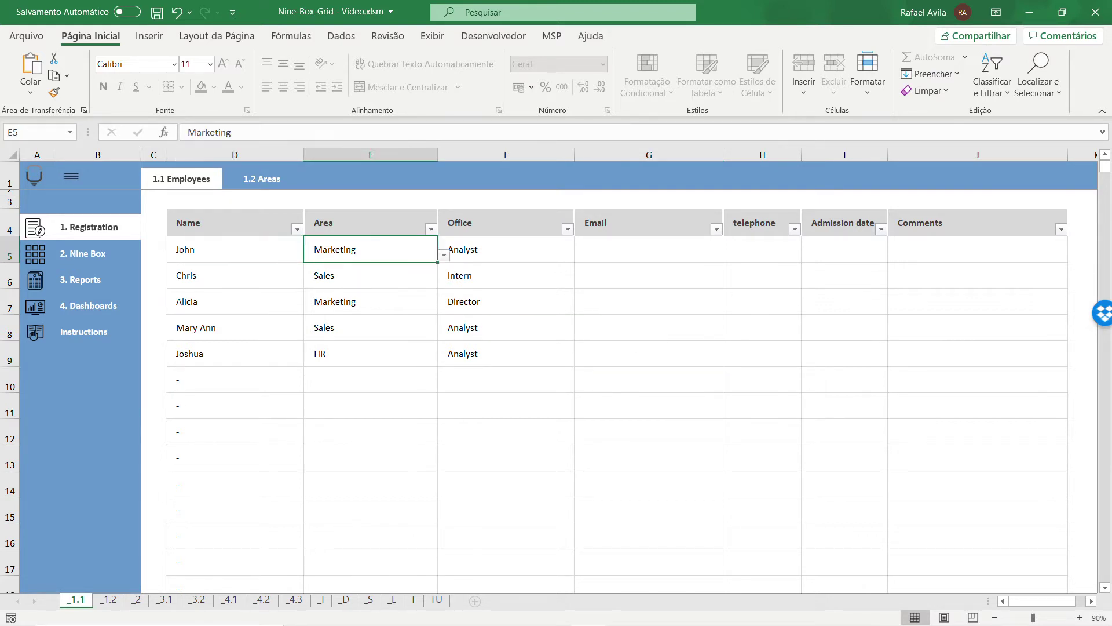
left_click(506, 249)
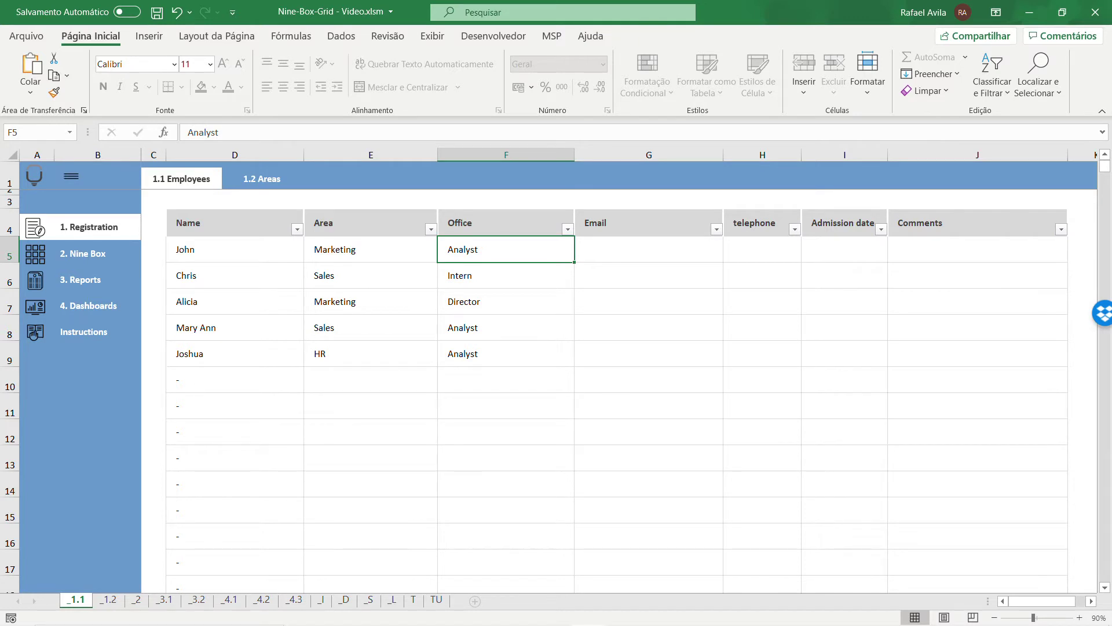
left_click(648, 249)
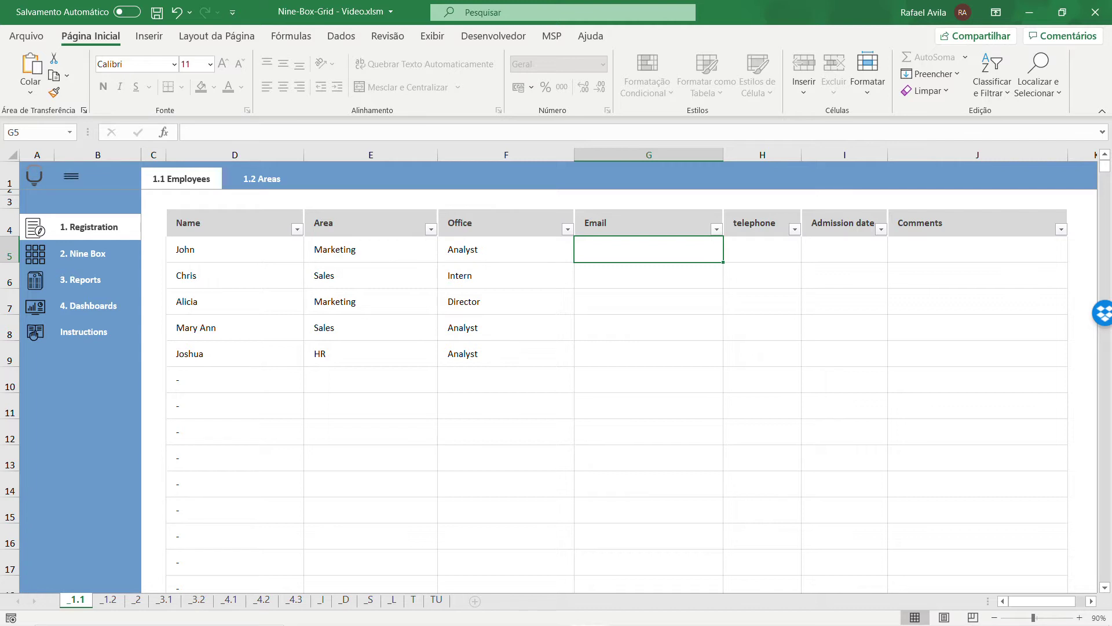
left_click(371, 249)
Show the 1.2 Areas list, then switch back to the 1.1 Employees table
left_click(247, 189)
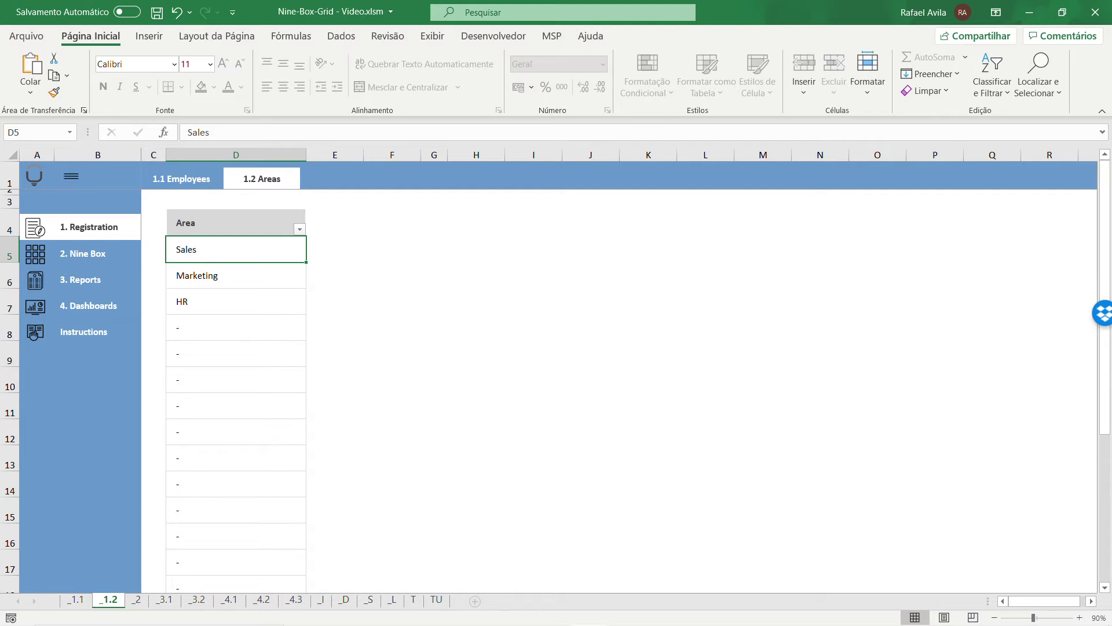
left_click(182, 186)
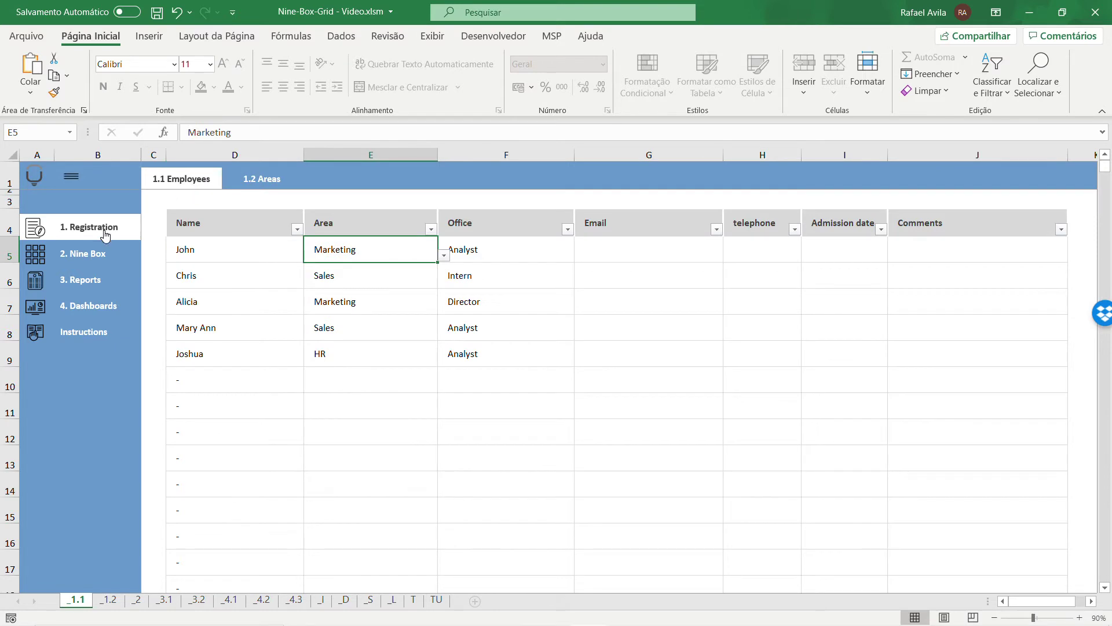
On the Nine Box sheet, rate the first employee Above expected performance and High potential
left_click(91, 257)
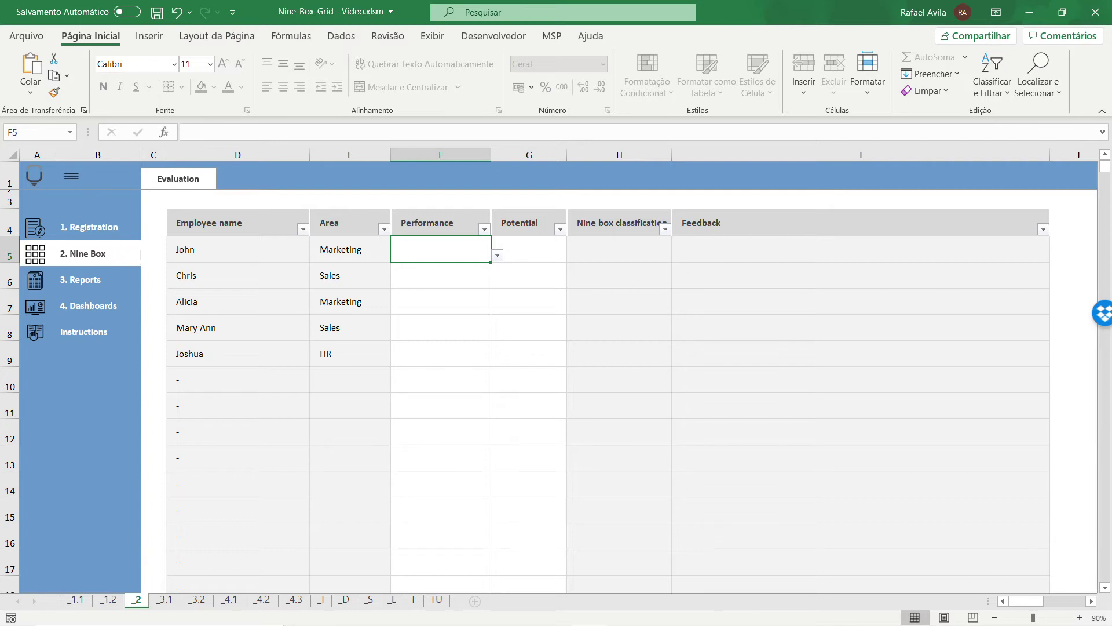
left_click(498, 256)
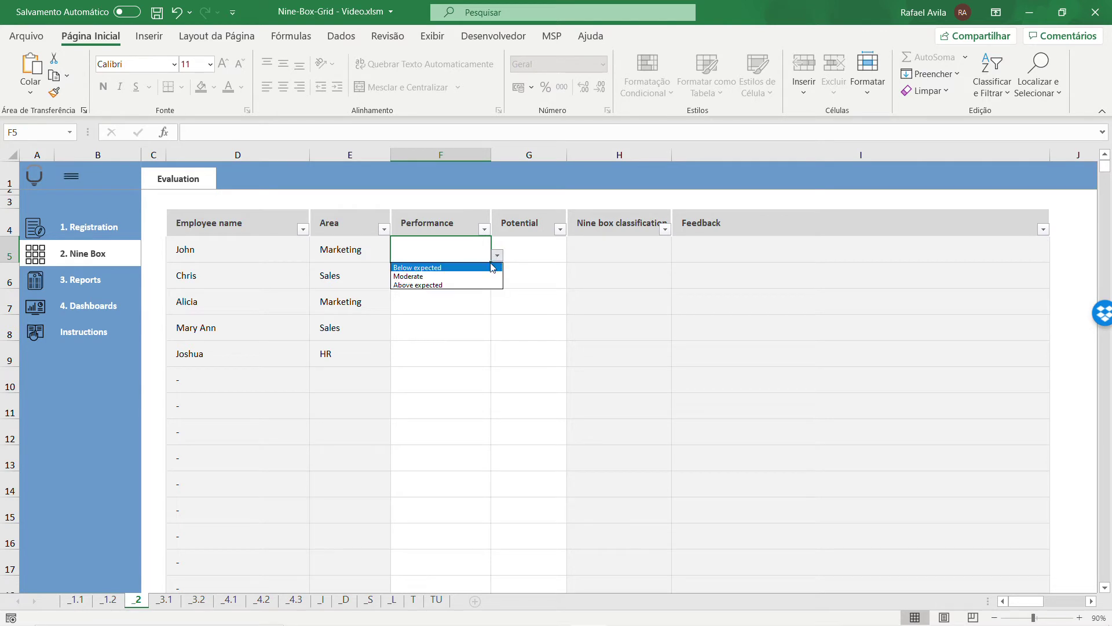
left_click(459, 285)
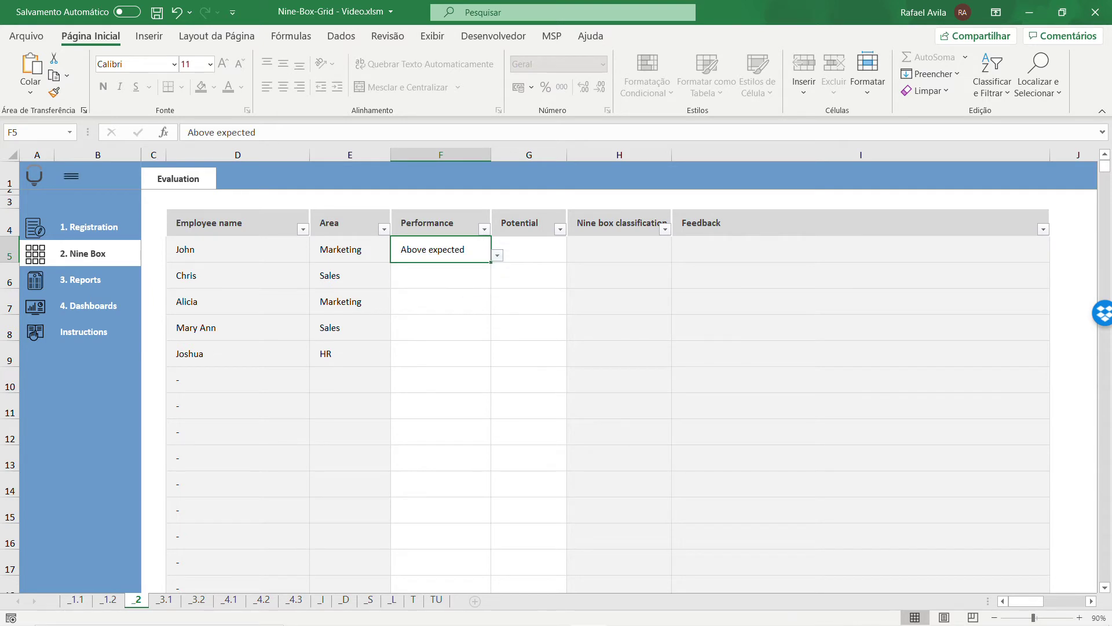
left_click(529, 249)
left_click(573, 255)
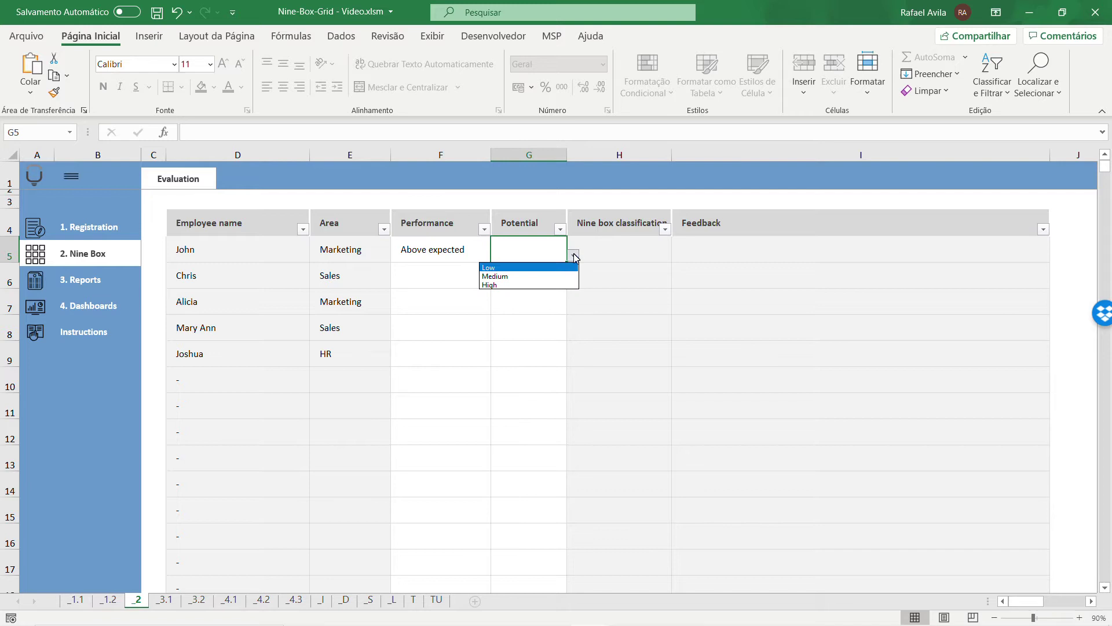
left_click(532, 285)
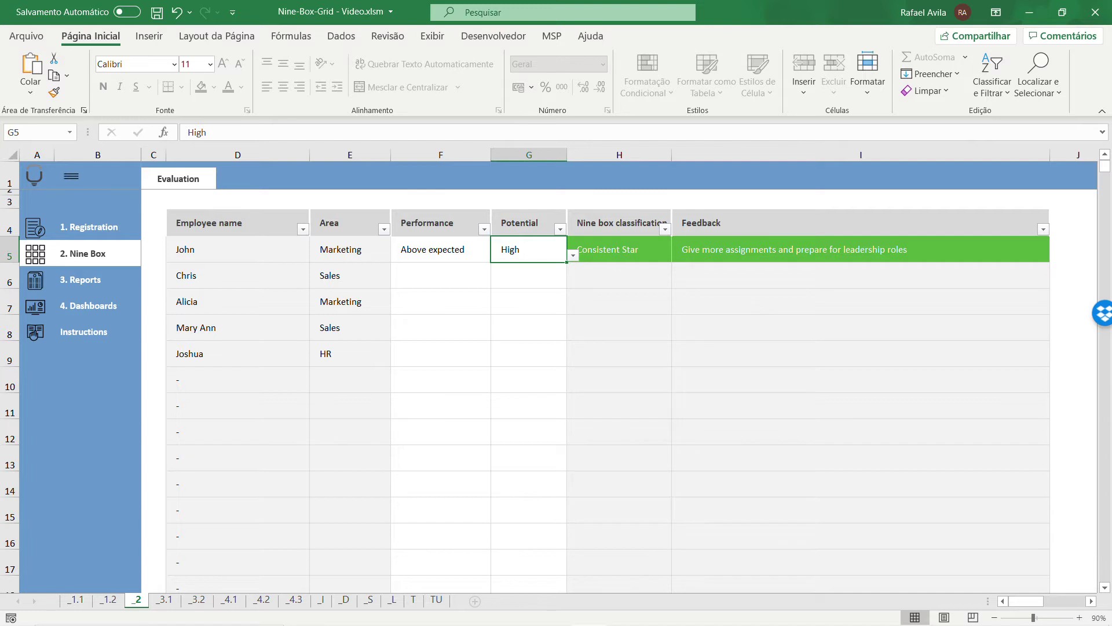
Rate the second employee Moderate performance and Low potential
left_click(441, 275)
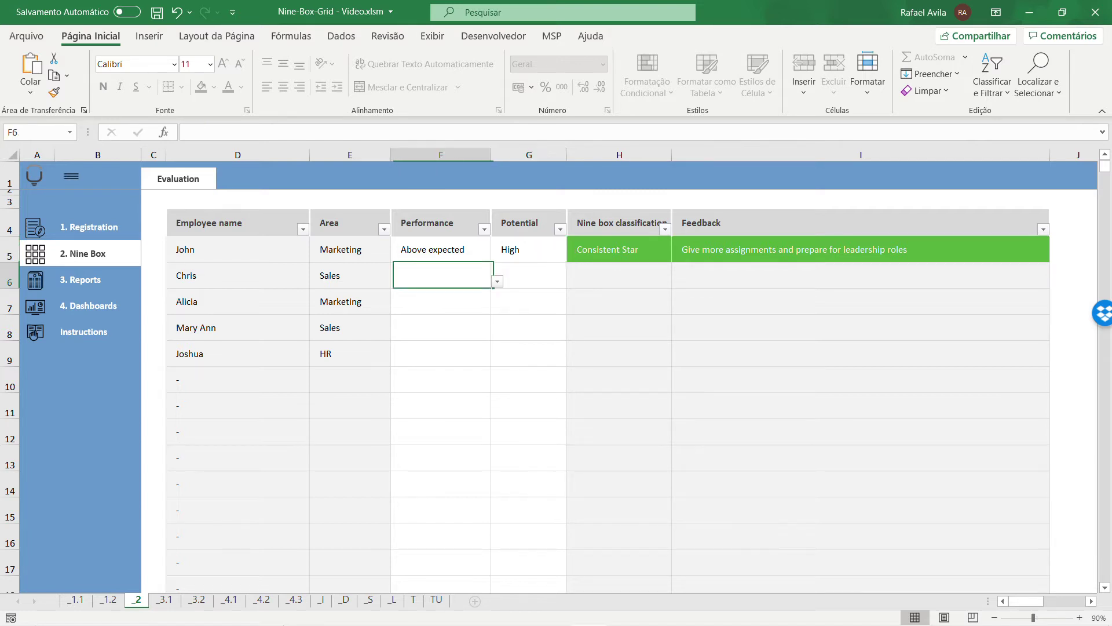
left_click(497, 281)
left_click(475, 302)
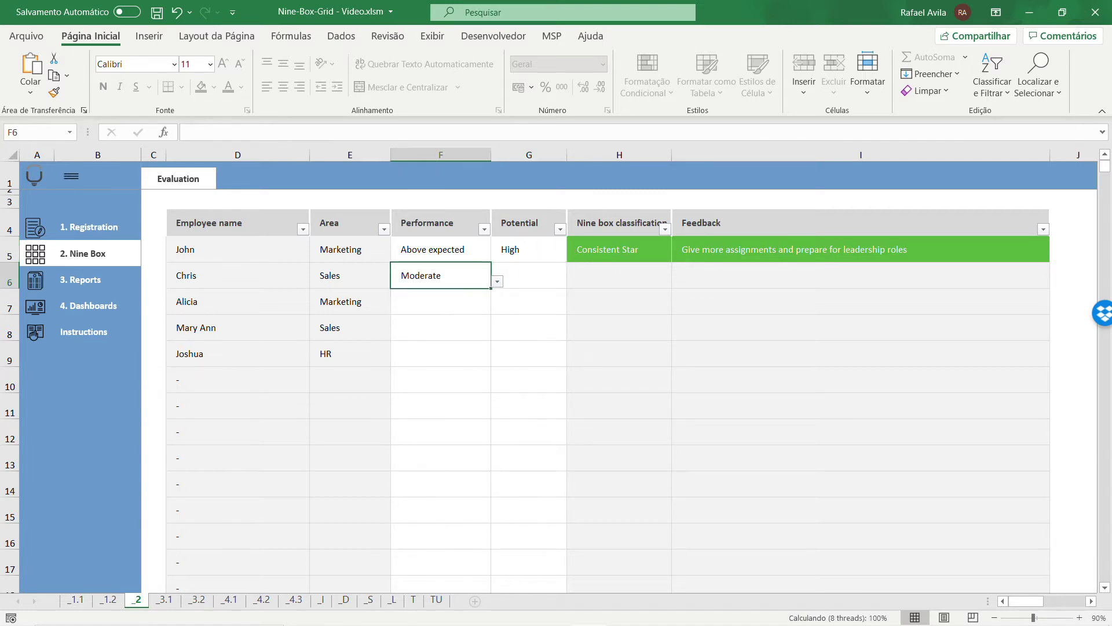
left_click(529, 275)
left_click(572, 281)
left_click(546, 294)
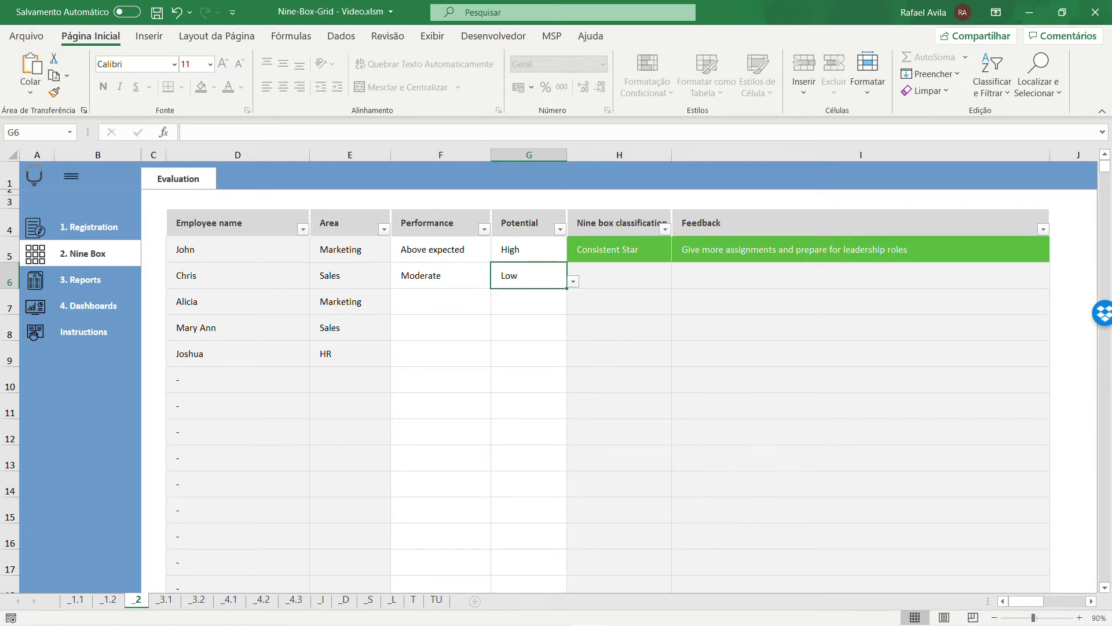
Set row 7 to Moderate performance (F7) and High potential (G7)
left_click(440, 301)
left_click(497, 307)
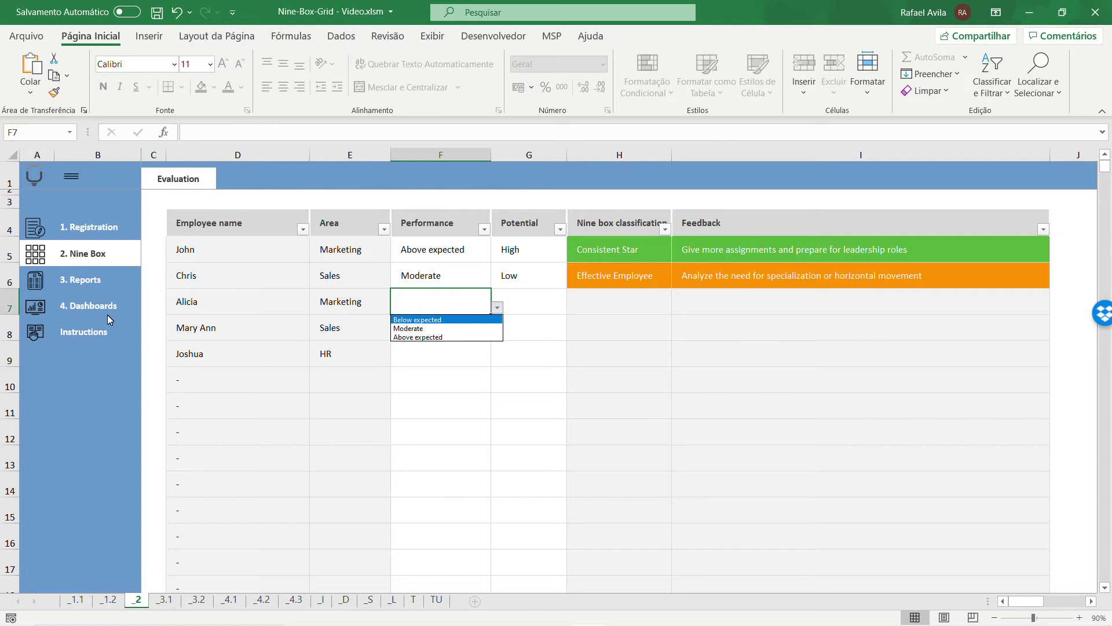
left_click(424, 329)
left_click(529, 302)
left_click(572, 307)
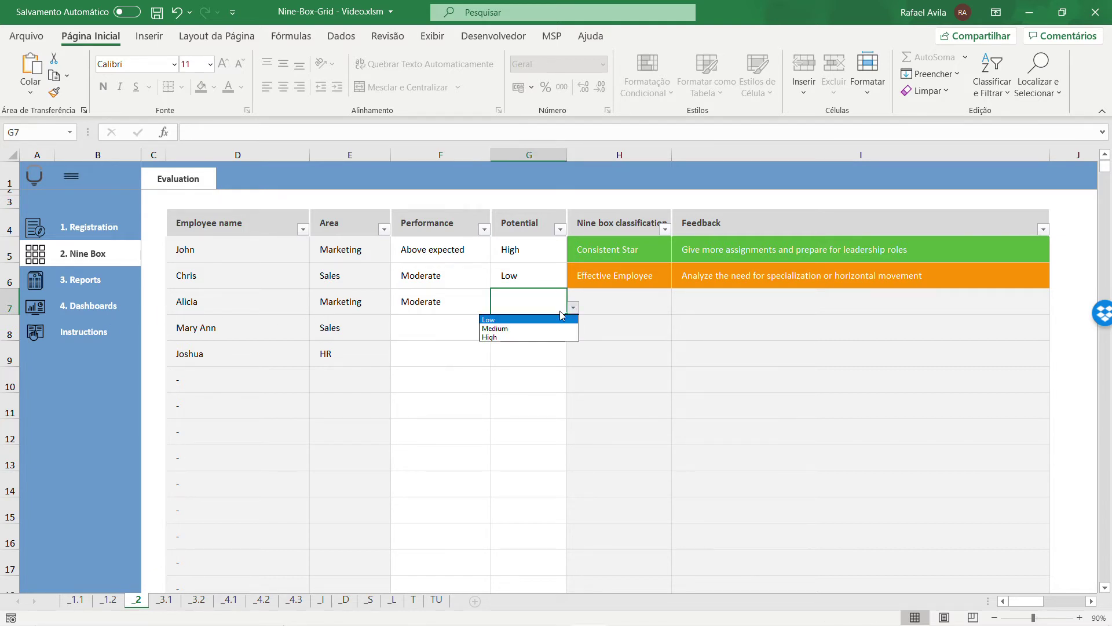
left_click(533, 337)
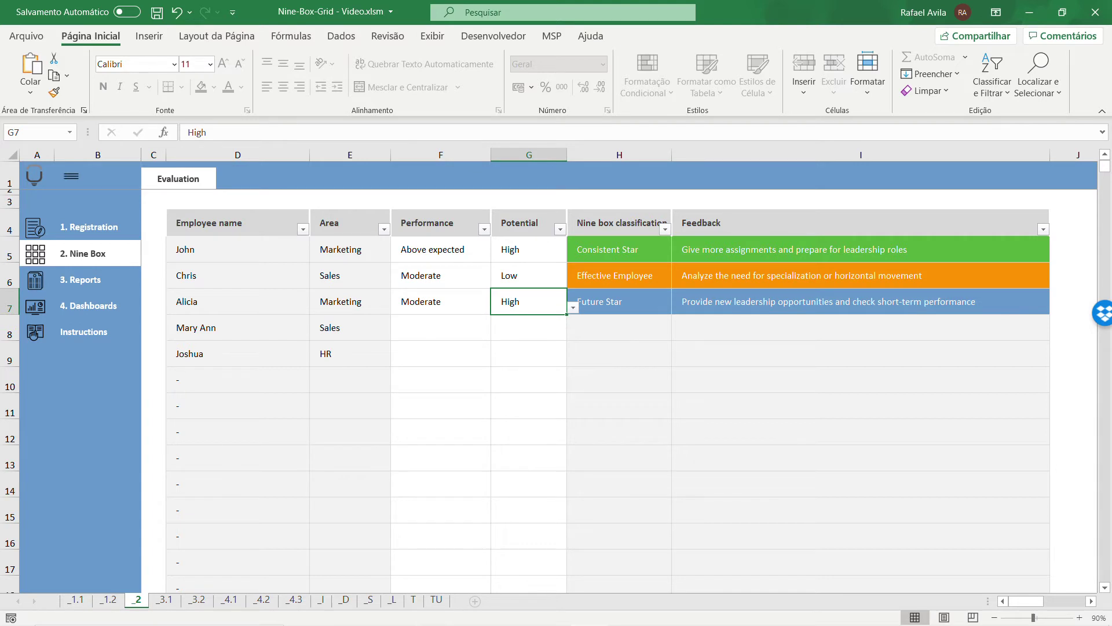
Set row 8 to Above expected performance (F8) and Low potential (G8)
left_click(440, 327)
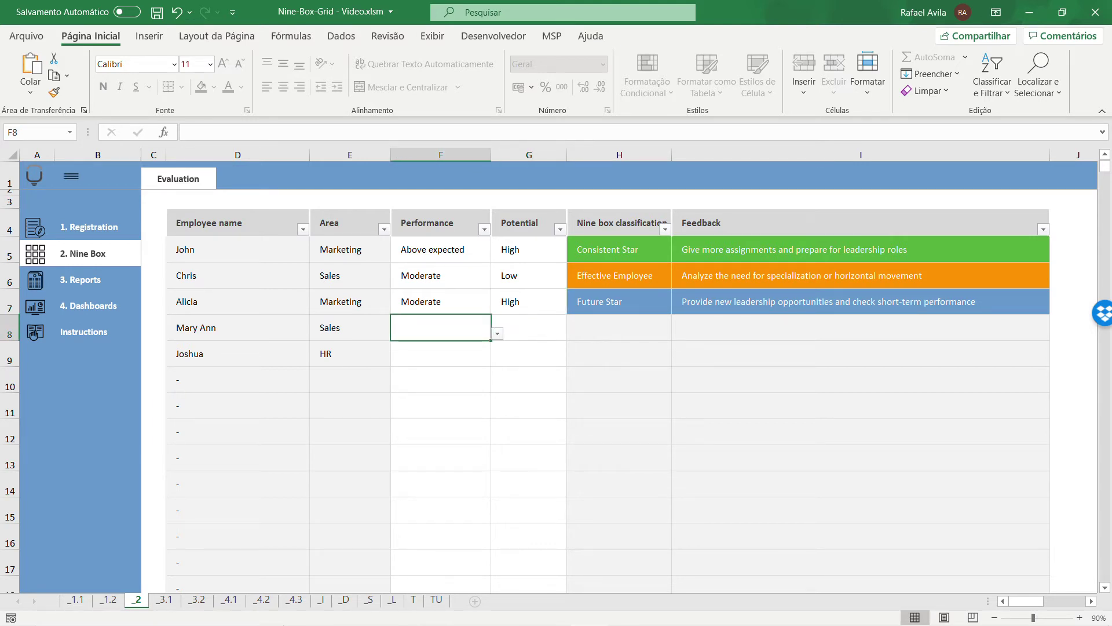
left_click(497, 333)
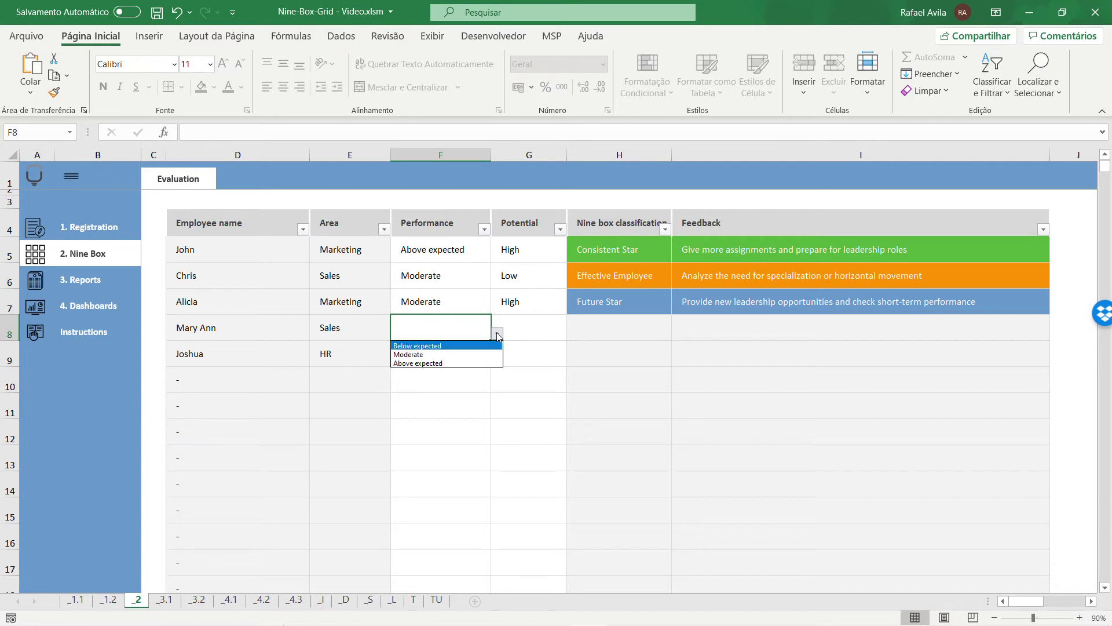
left_click(458, 364)
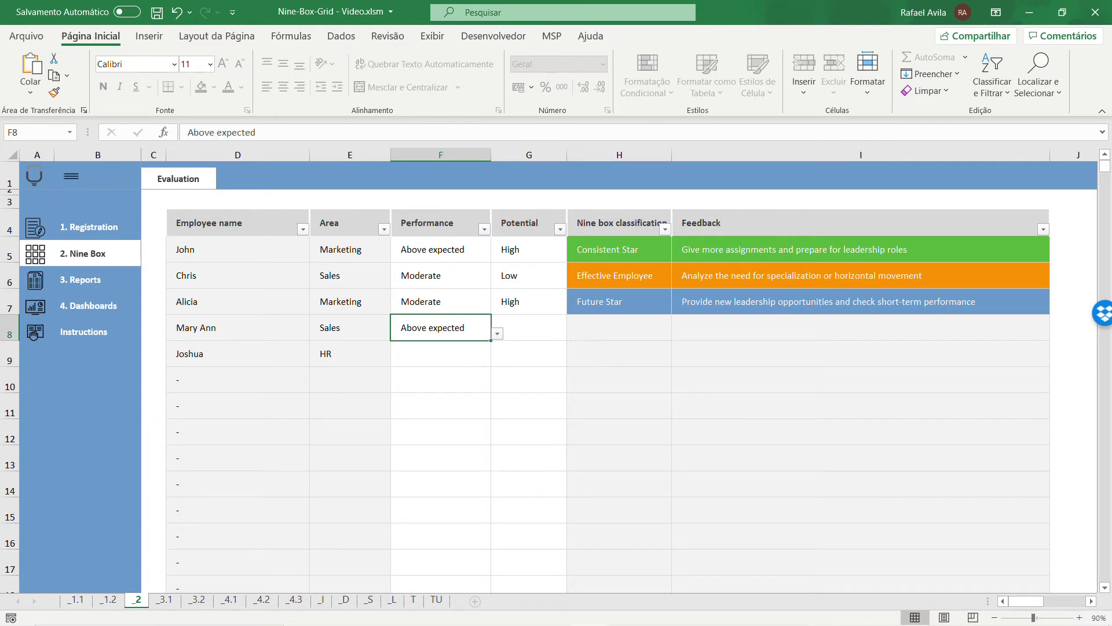
left_click(528, 327)
left_click(572, 333)
left_click(555, 346)
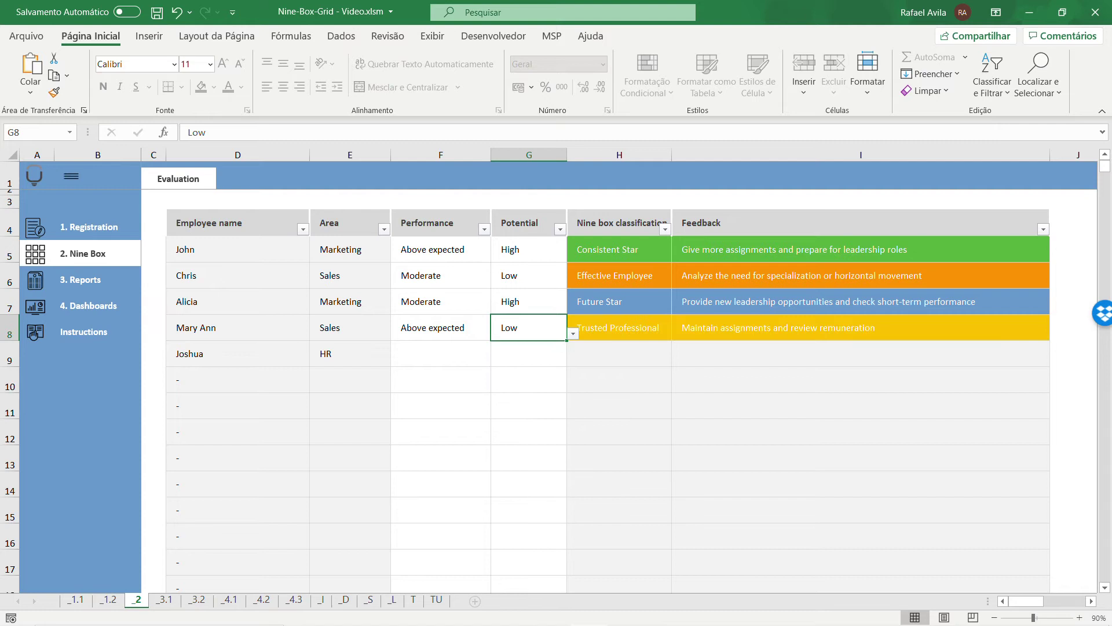
Set row 9 to Below expected performance (F9) and Low potential (G9)
left_click(475, 355)
left_click(497, 360)
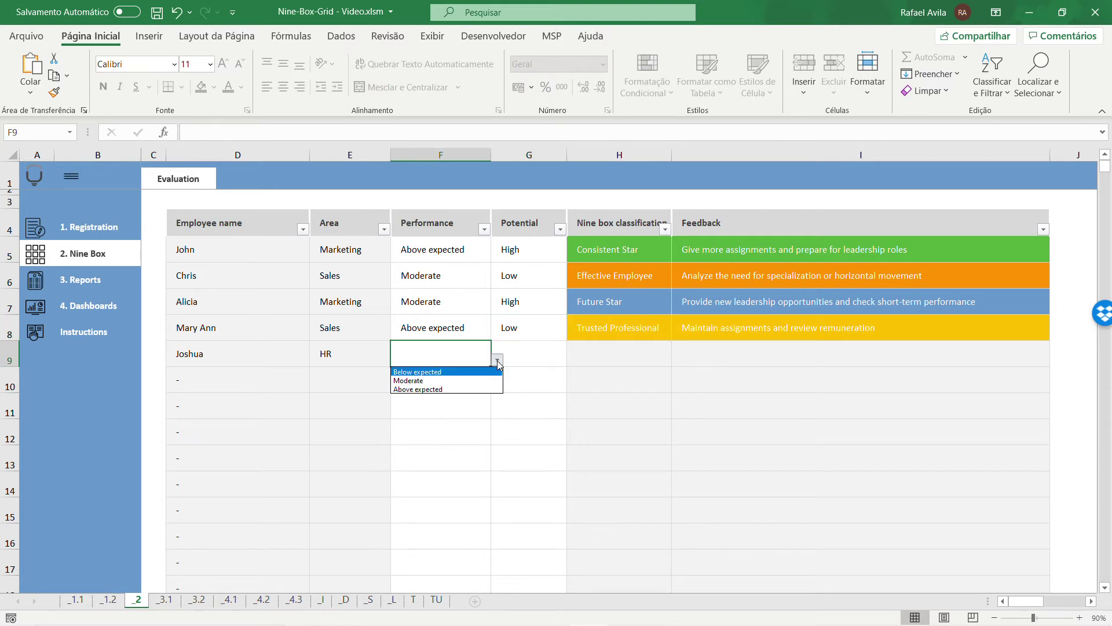
left_click(470, 381)
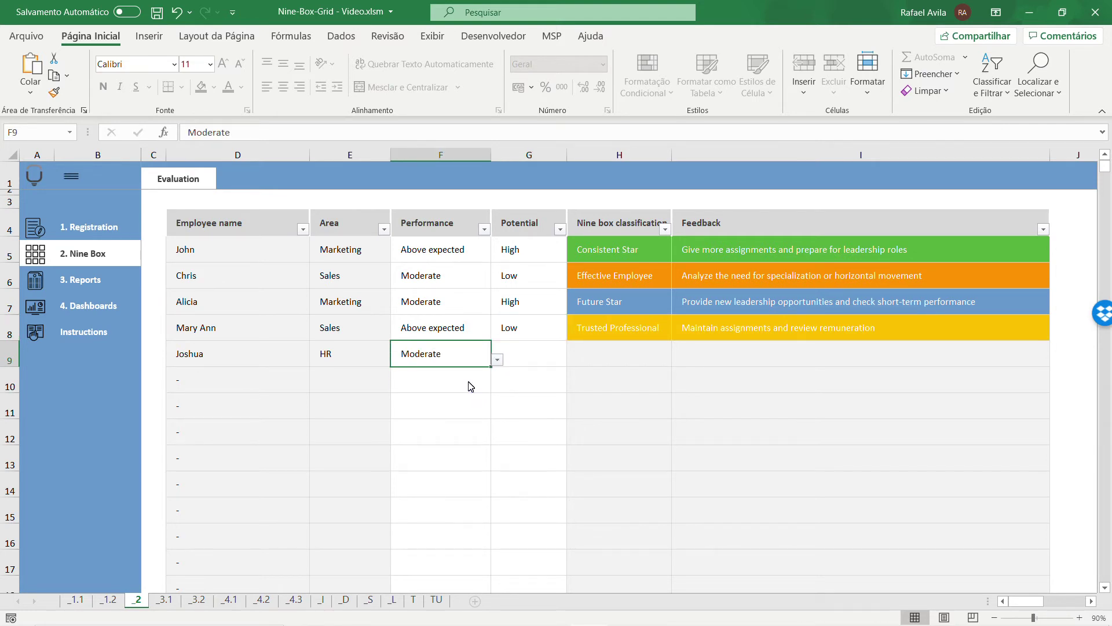
key("Tab")
key("alt+Down")
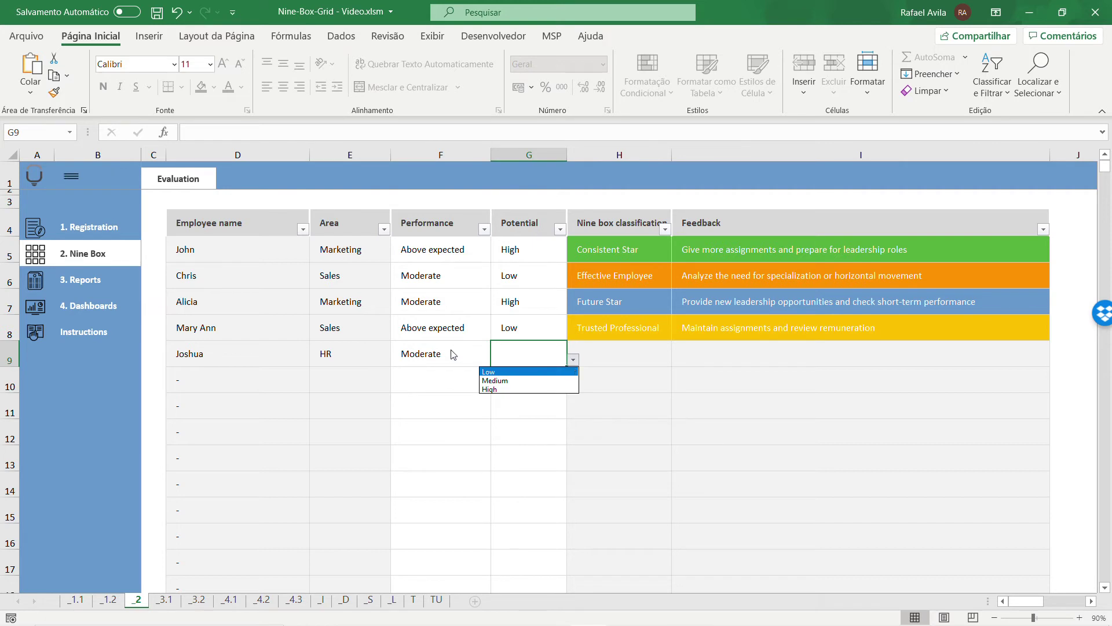
left_click(454, 354)
left_click(497, 360)
left_click(471, 373)
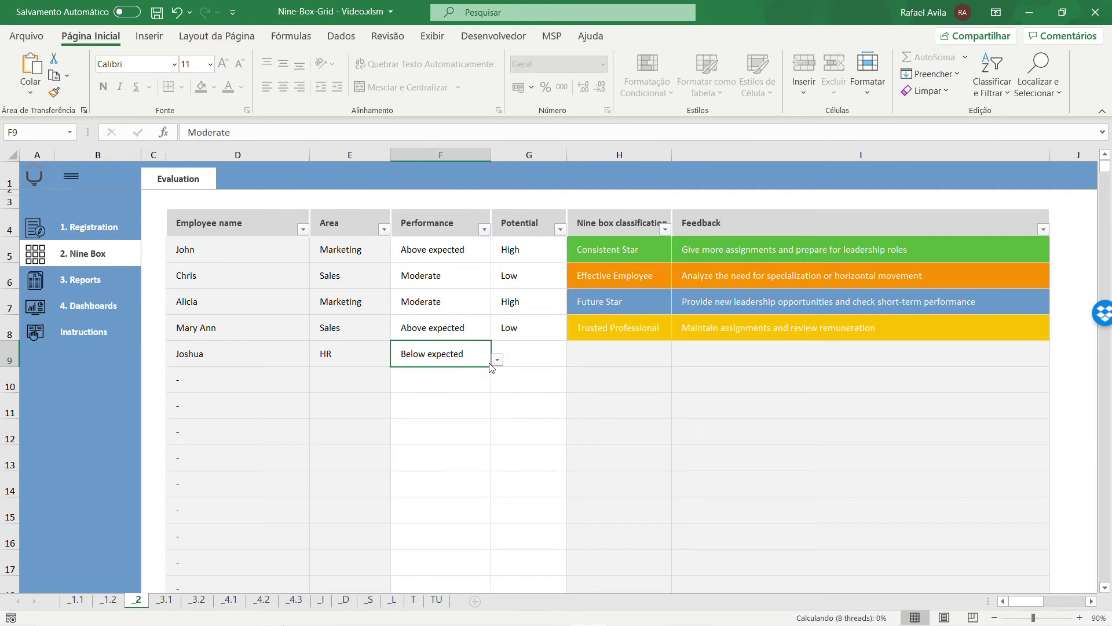
key("Tab")
key("alt+Down")
key("Return")
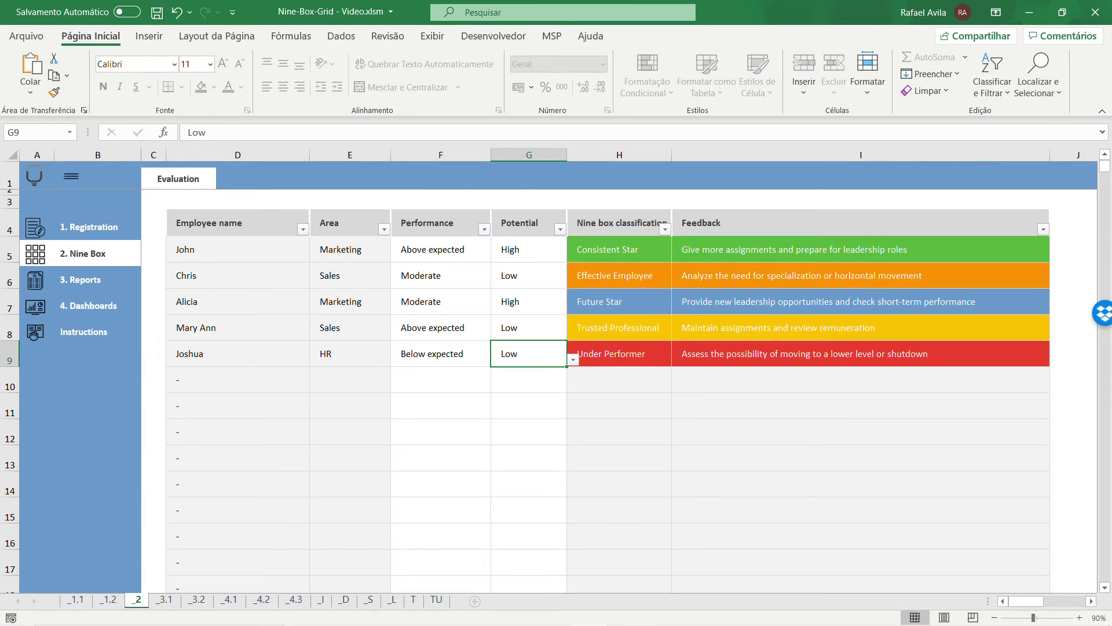
Recheck the first employee's performance and potential ratings in F5 and G5
key("Left")
key("Up")
key("Up")
key("Up")
key("Up")
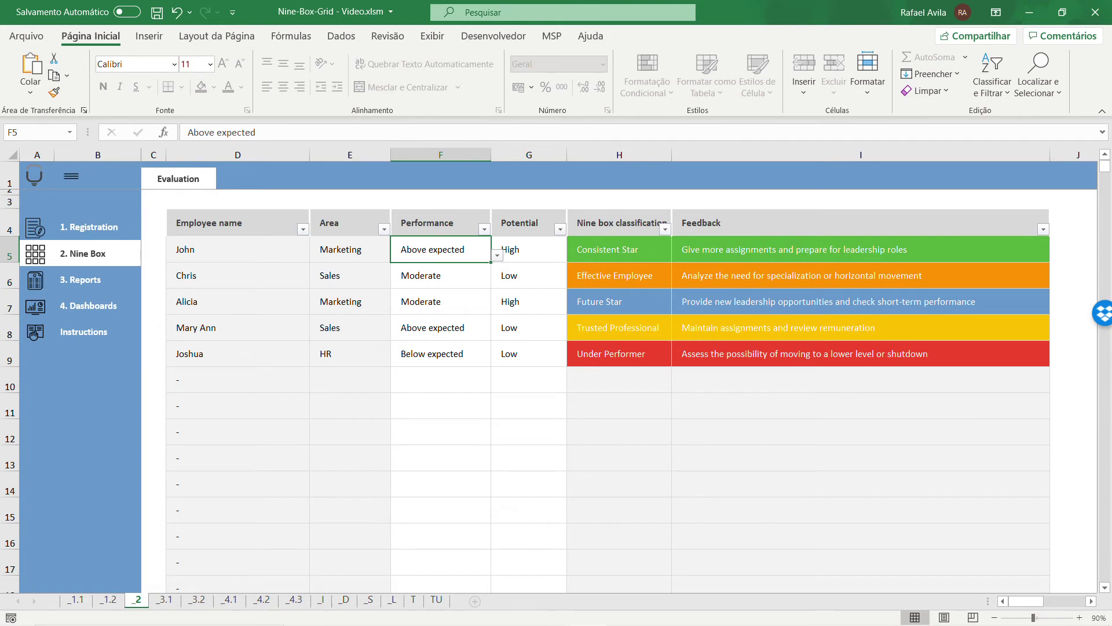
key("Right")
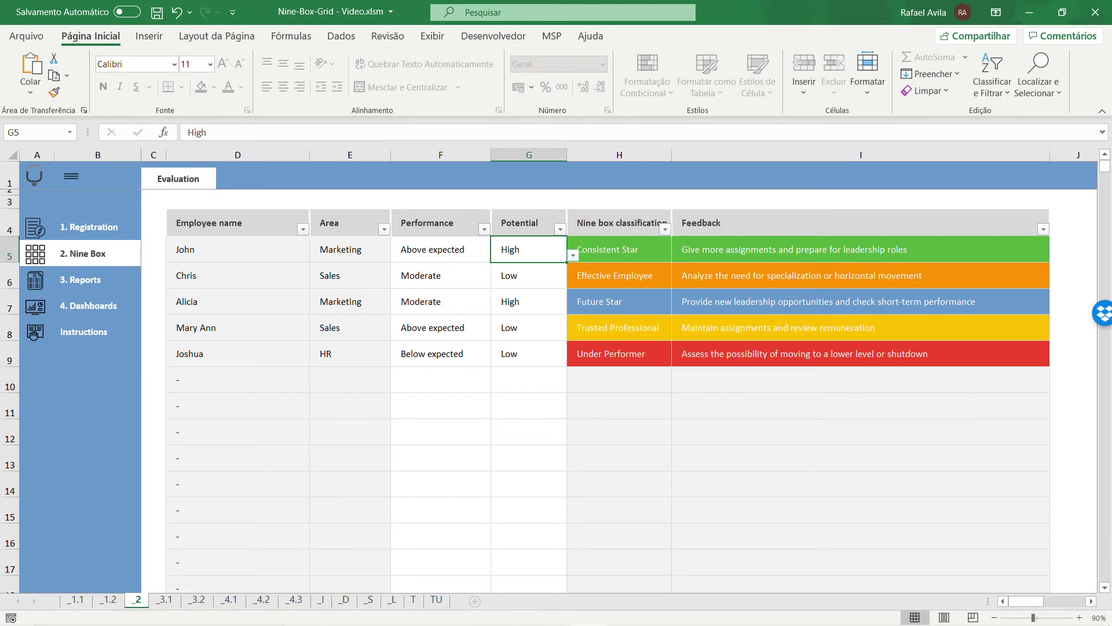
key("Left")
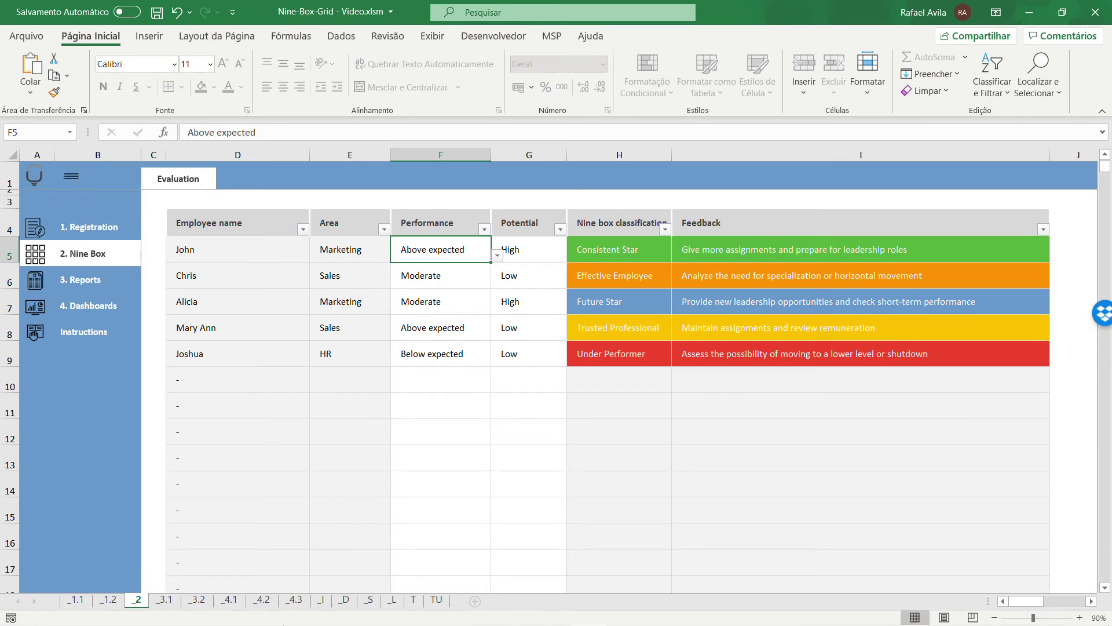
Open 3. Reports and display the 3.2 Areas table of classification counts per area
left_click(99, 282)
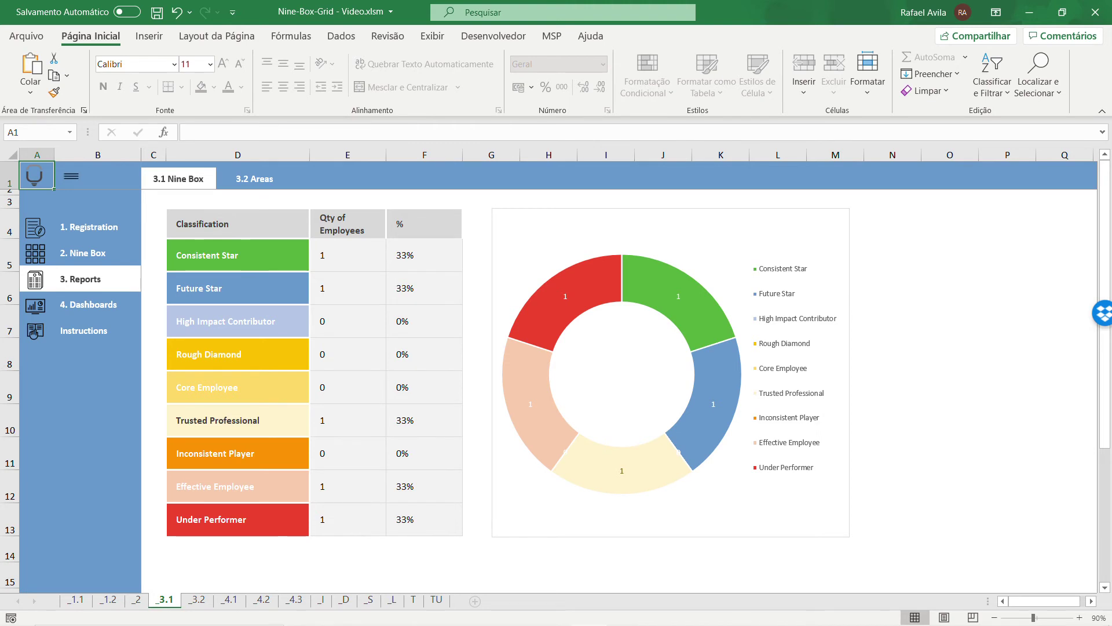
left_click(258, 186)
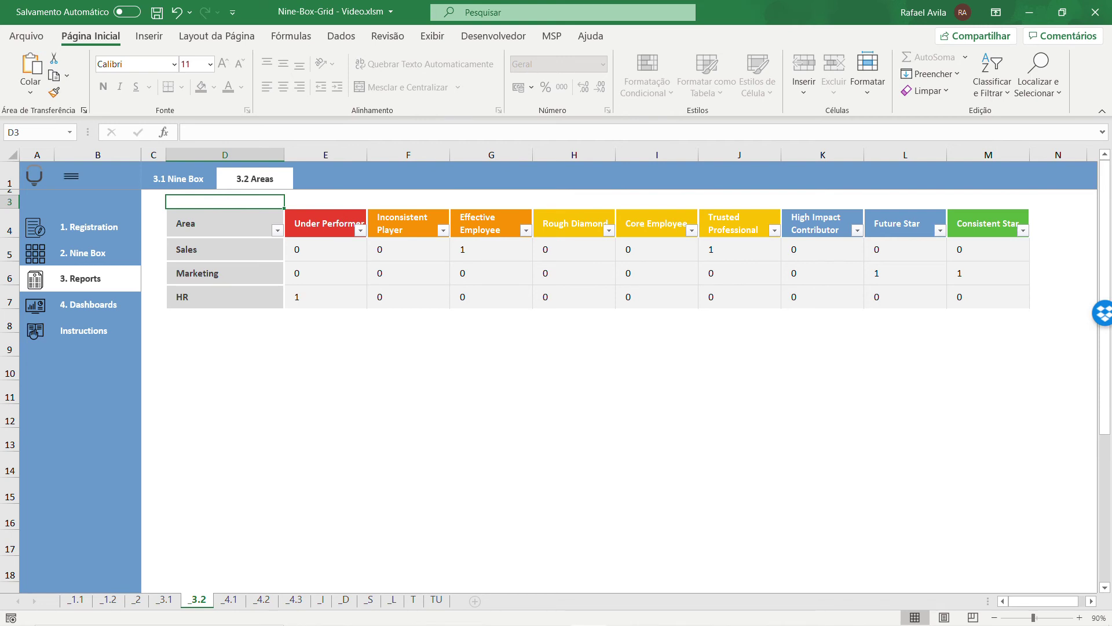
Filter the 4.2 Areas dashboard to Sales via the Select an Area dropdown
left_click(101, 306)
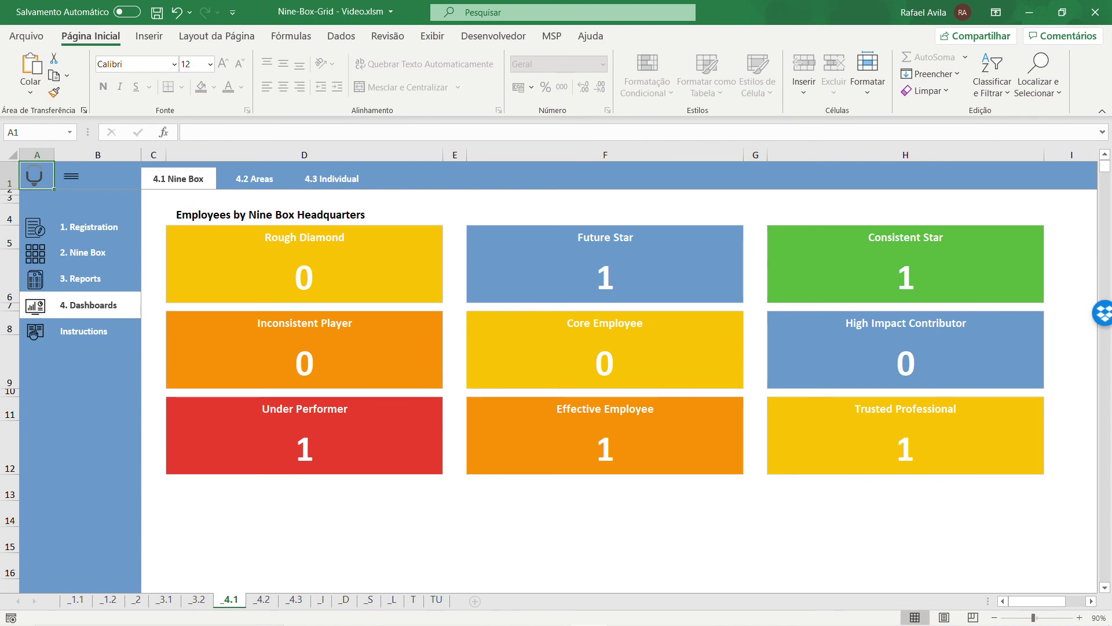
left_click(261, 184)
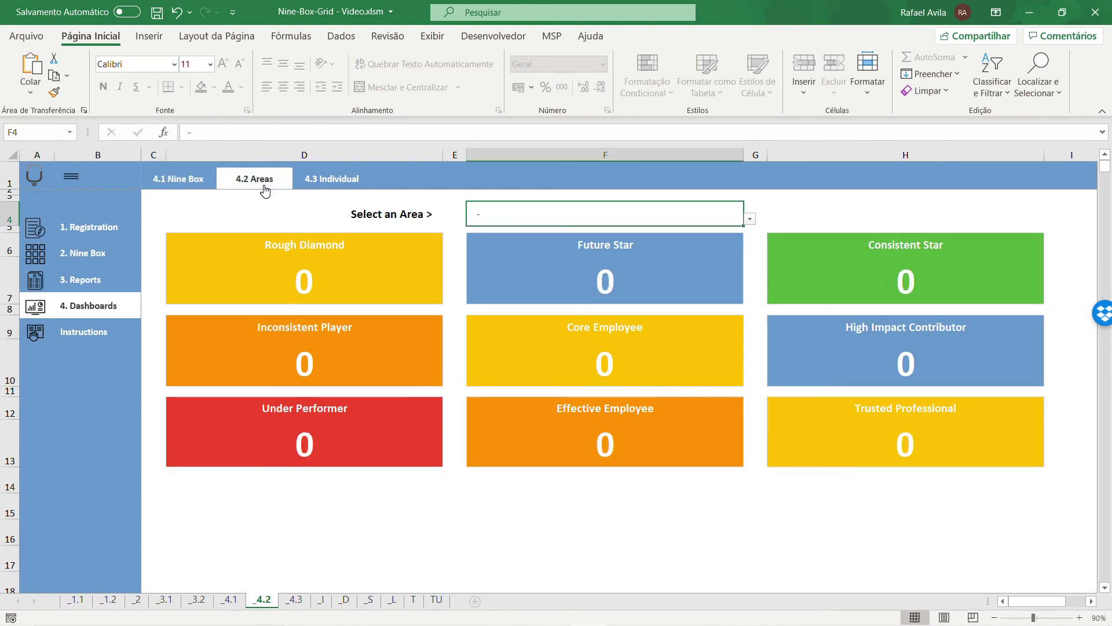
left_click(750, 219)
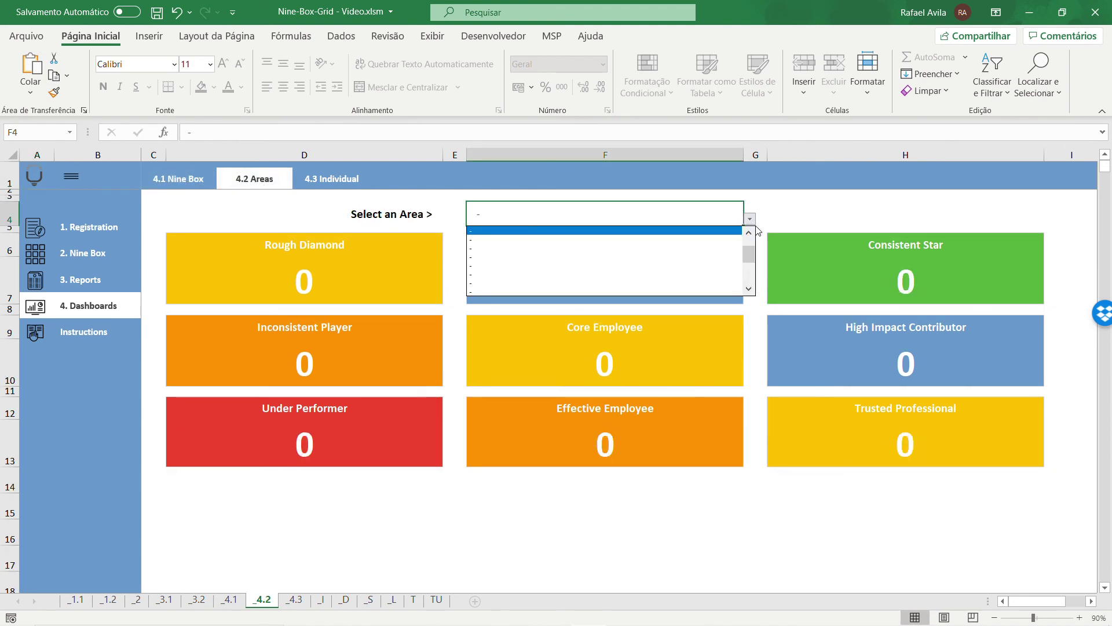
left_click(749, 233)
left_click(750, 233)
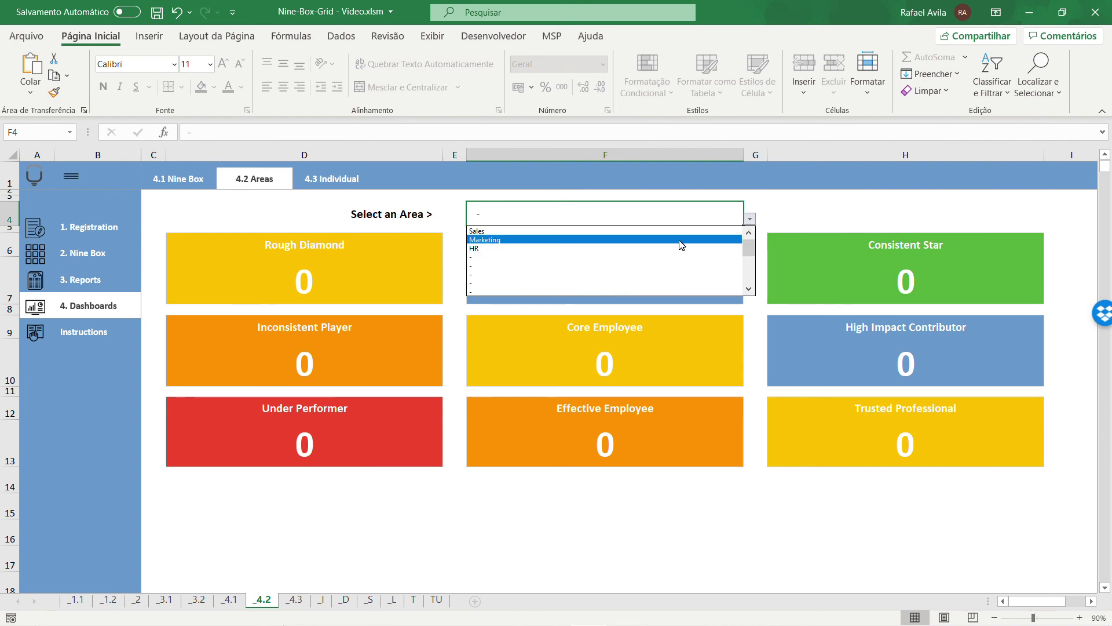
left_click(681, 231)
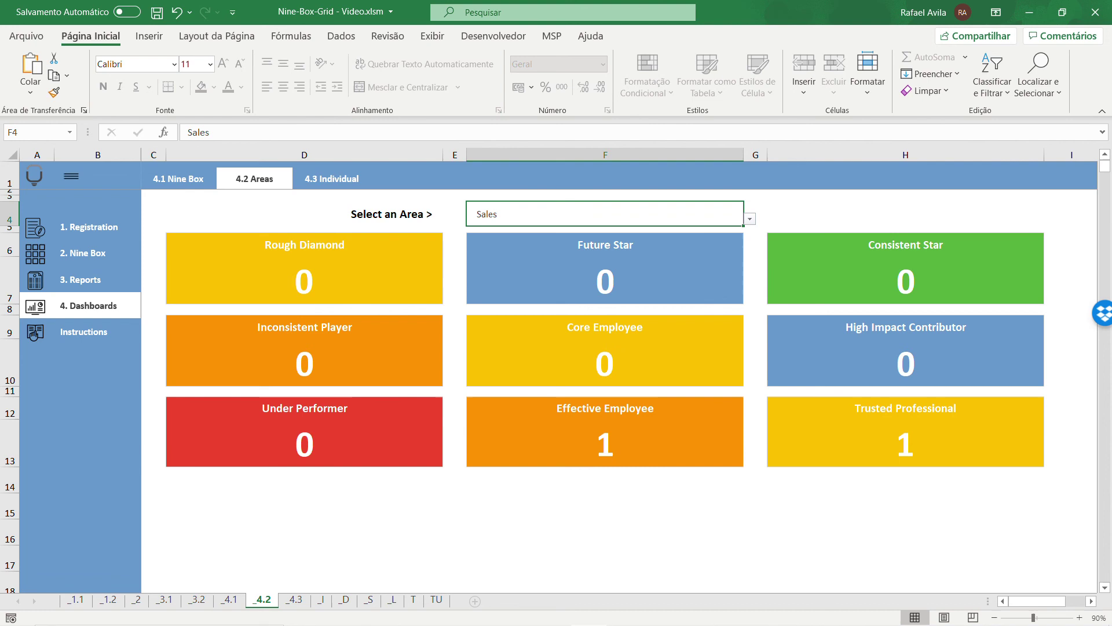
Show an employee's Future Star result on the 4.3 Individual dashboard, then return to Instructions
left_click(339, 187)
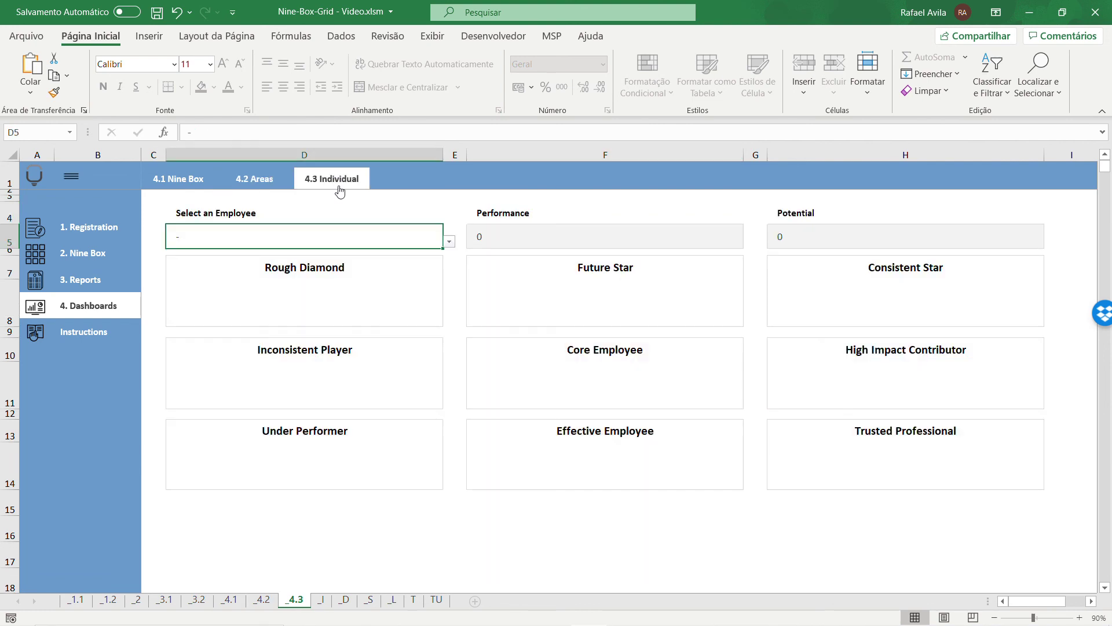
left_click(449, 241)
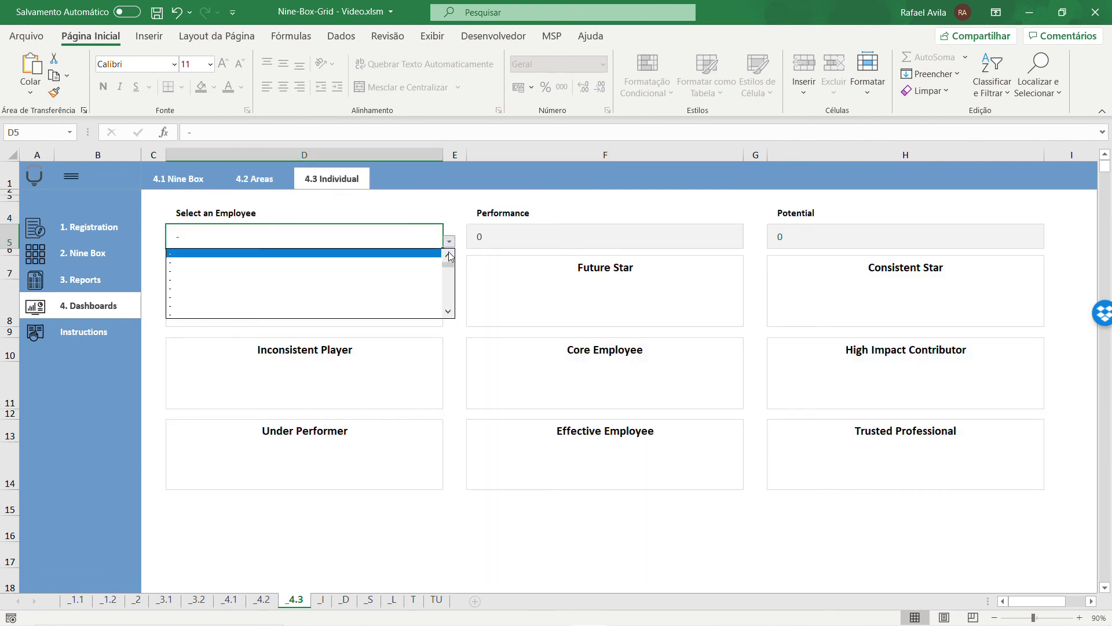
left_click(387, 255)
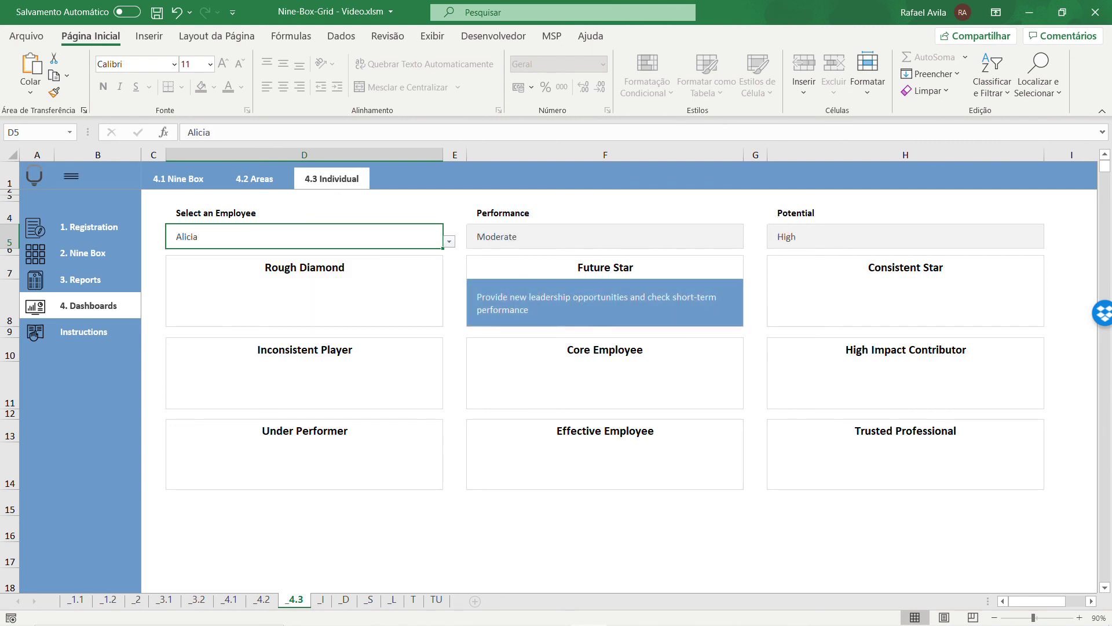
left_click(115, 340)
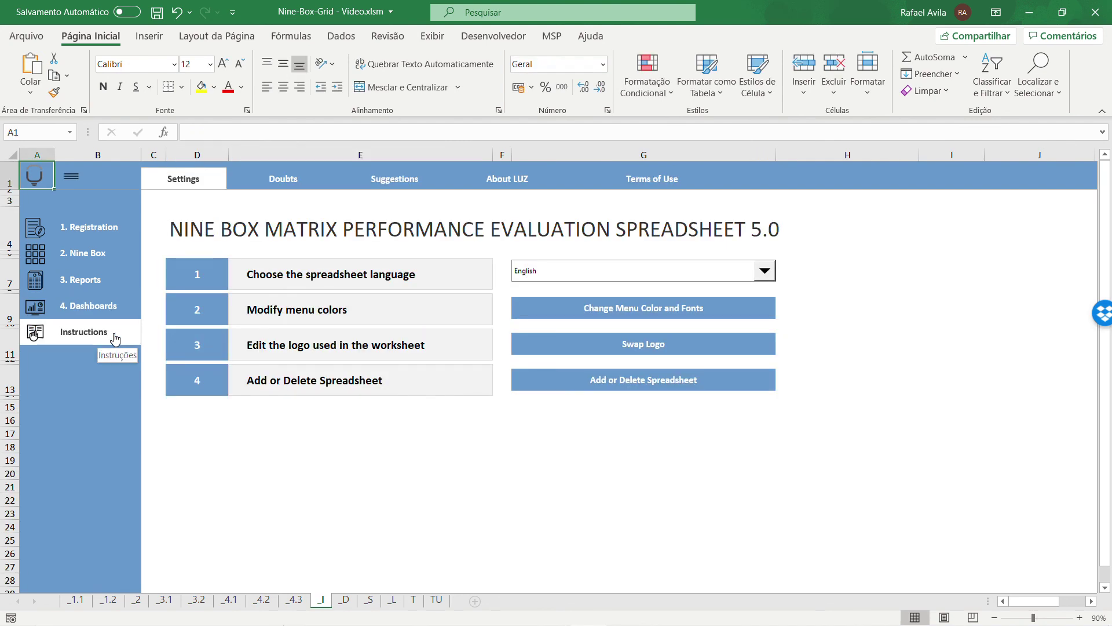